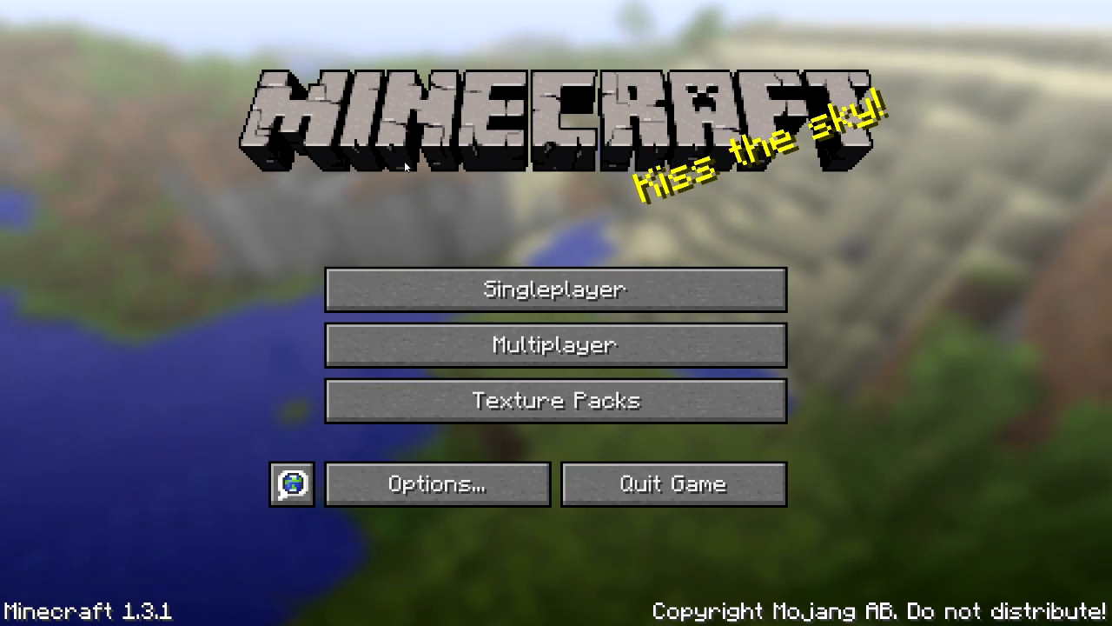
Bring up the Singleplayer Select World screen from the main menu.
click(552, 295)
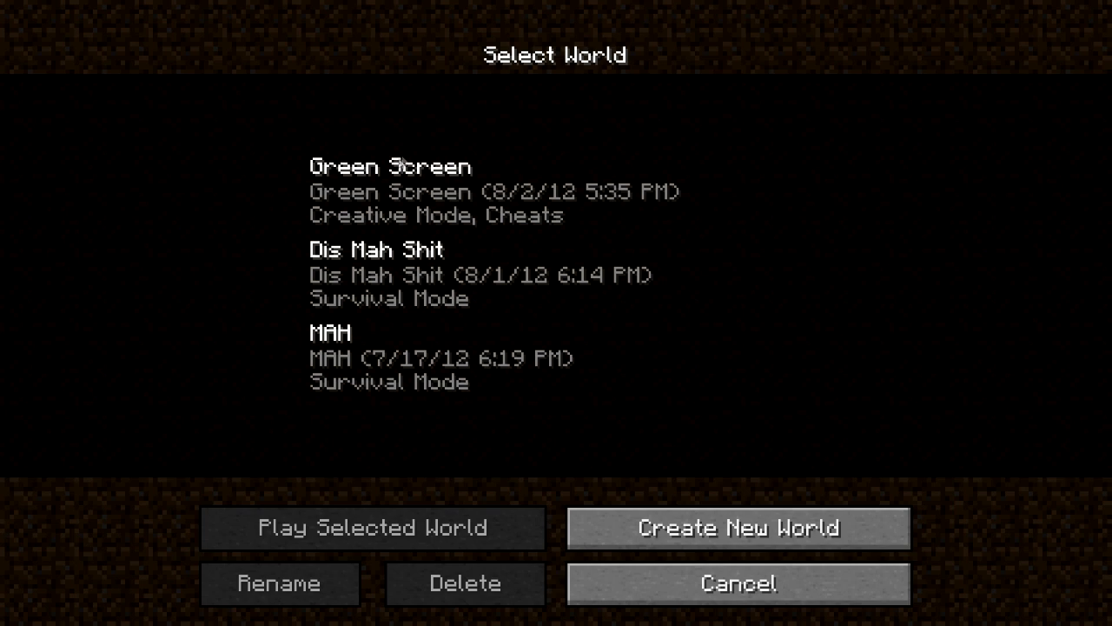
Load the Green Screen world and stand inside its all-green room.
double_click(545, 203)
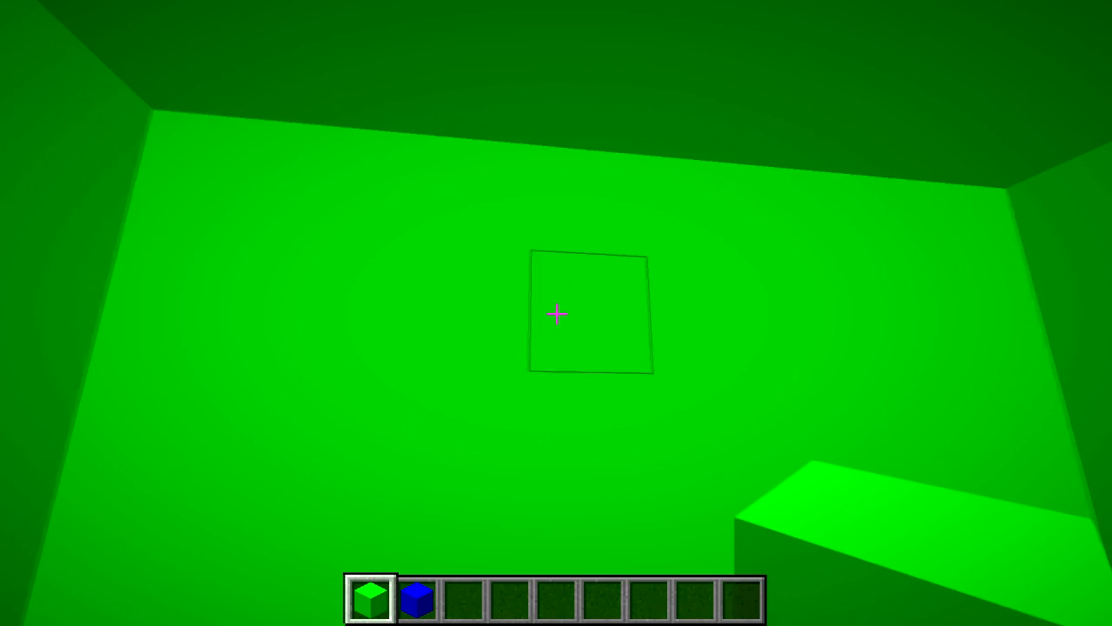
Check the creative inventory, then switch to holding the blue block in hotbar slot 2.
key(e)
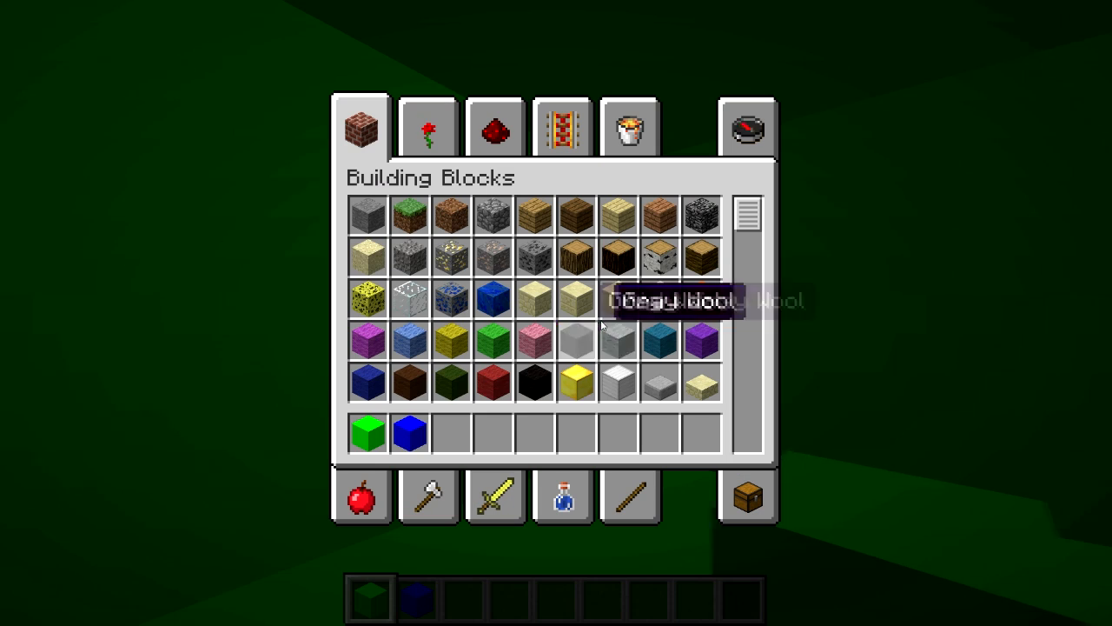
key(e)
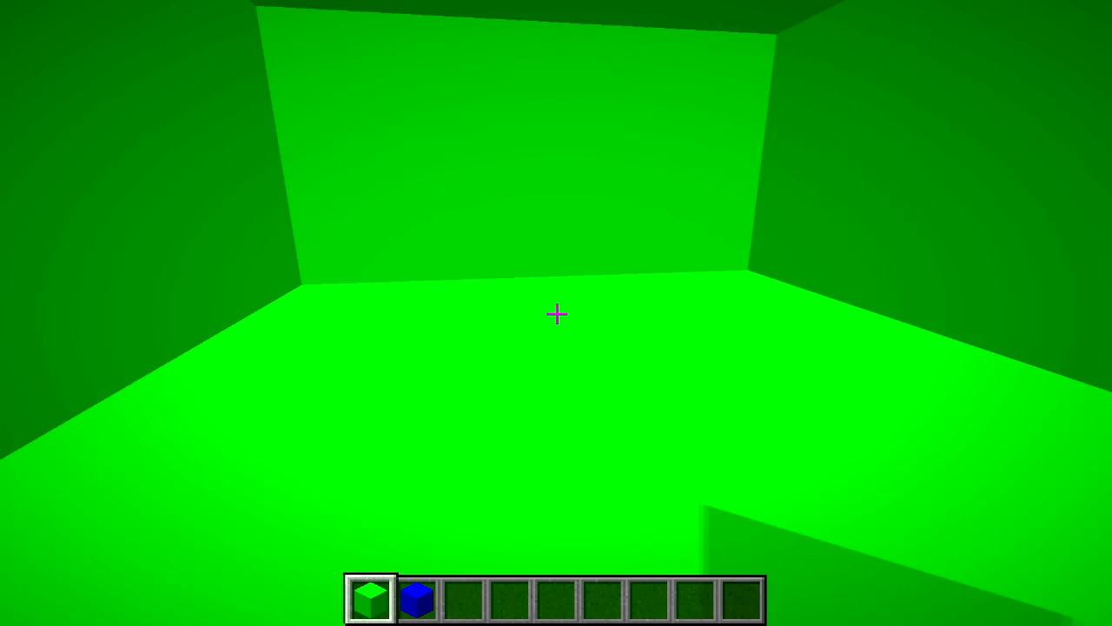
key(e)
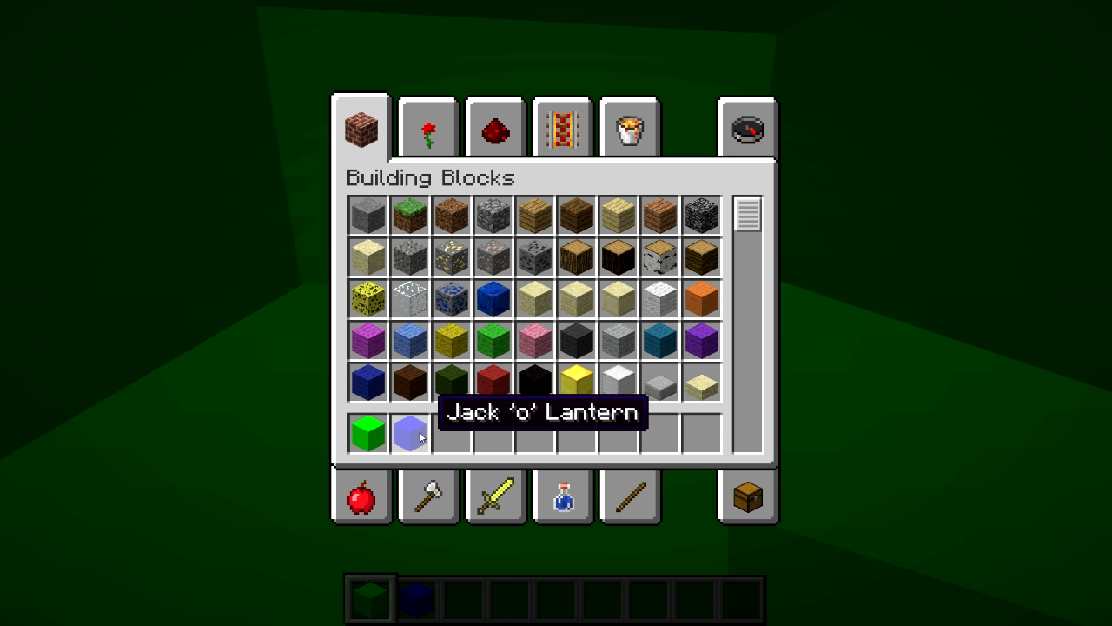
key(e)
key(2)
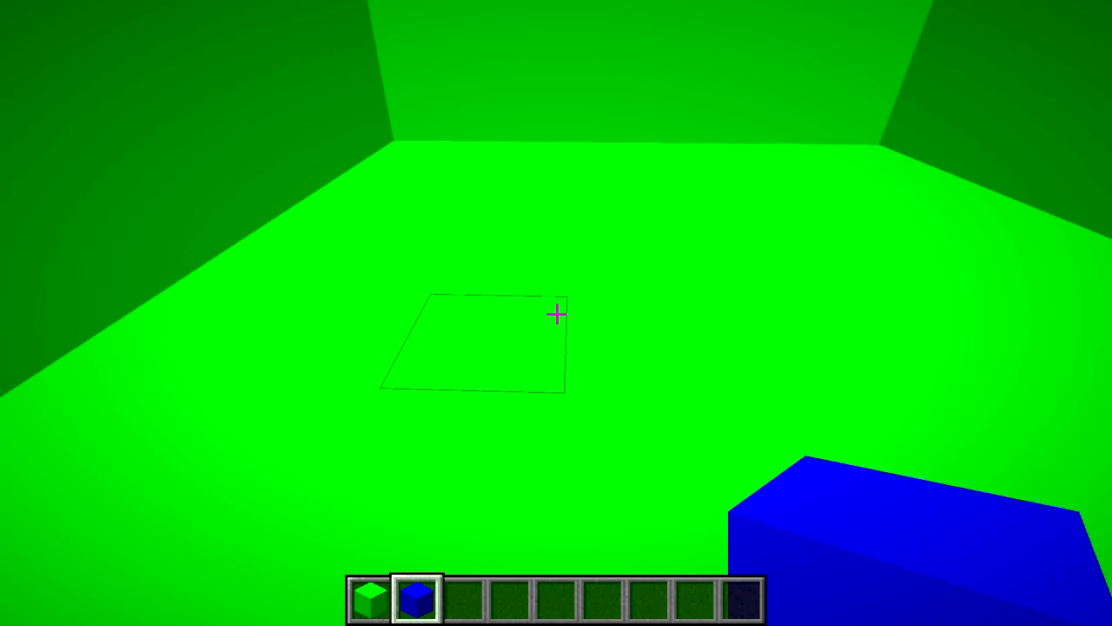
Place a blue block in the green floor, break it out again, and return to holding the green block.
click(556, 314)
right_click(556, 314)
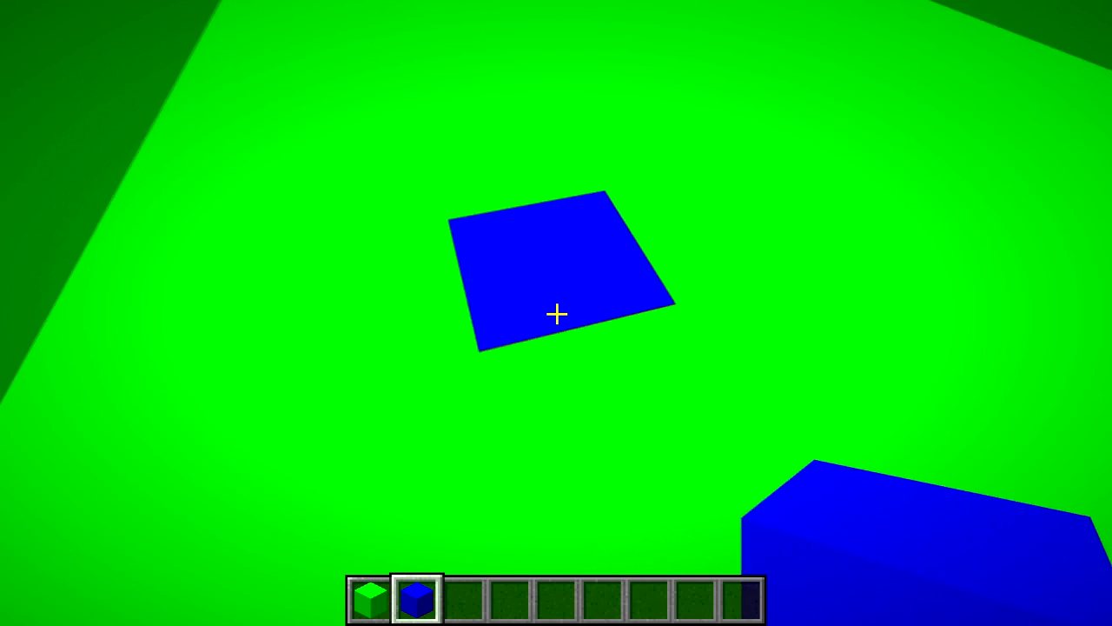
click(556, 314)
key(1)
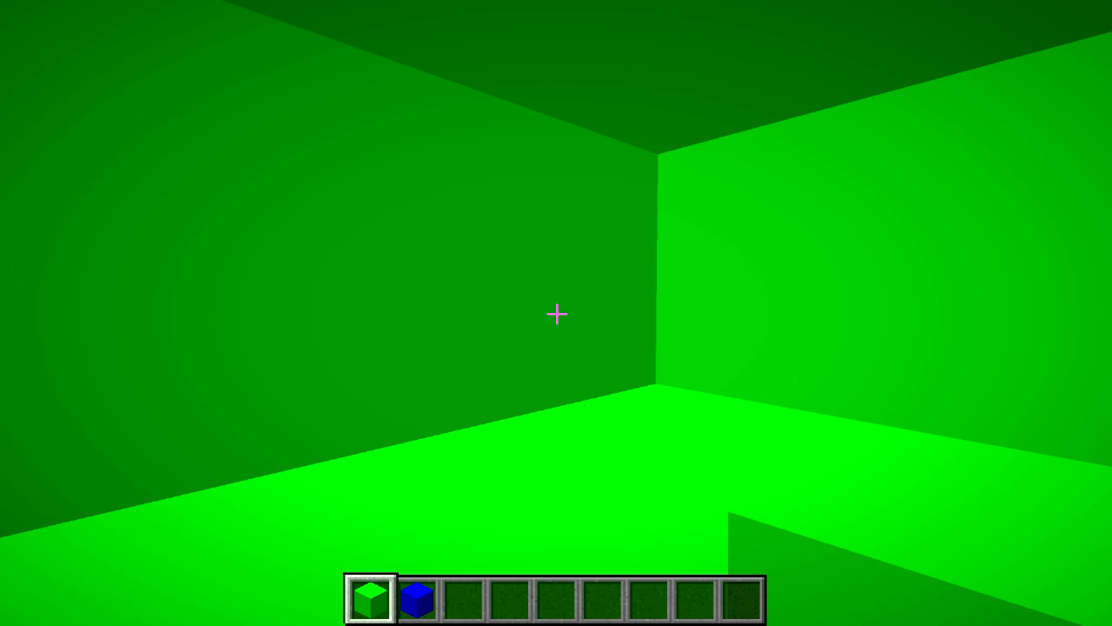
key(e)
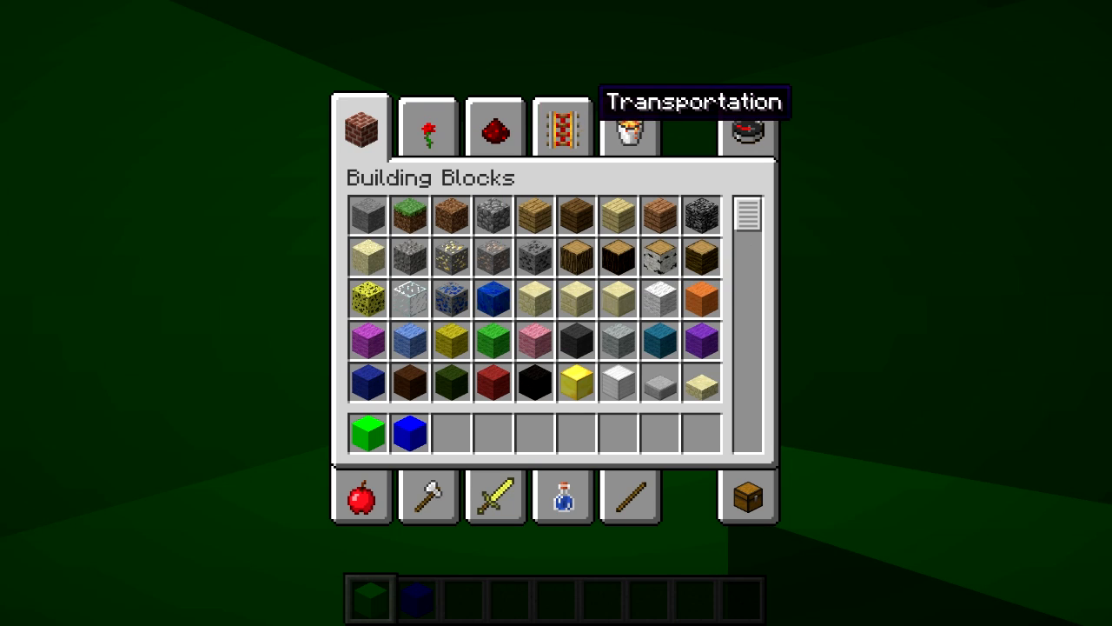
key(e)
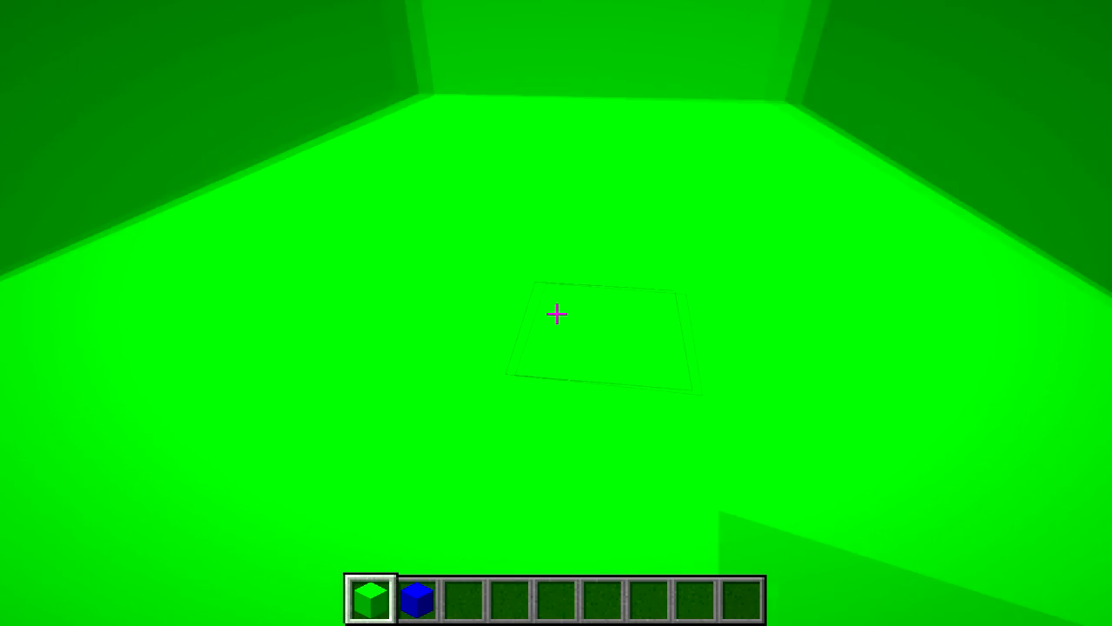
Browse the creative inventory tabs from Decoration Blocks through Materials looking for the spawn egg.
key(e)
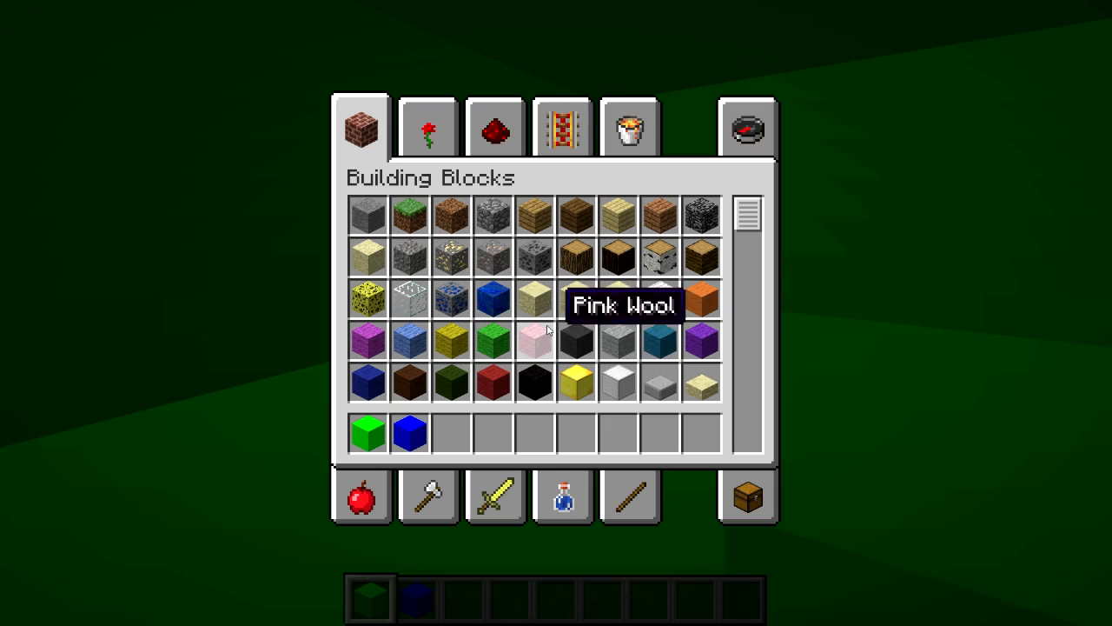
scroll(543, 313, down, 5)
scroll(547, 319, down, 3)
scroll(547, 308, up, 2)
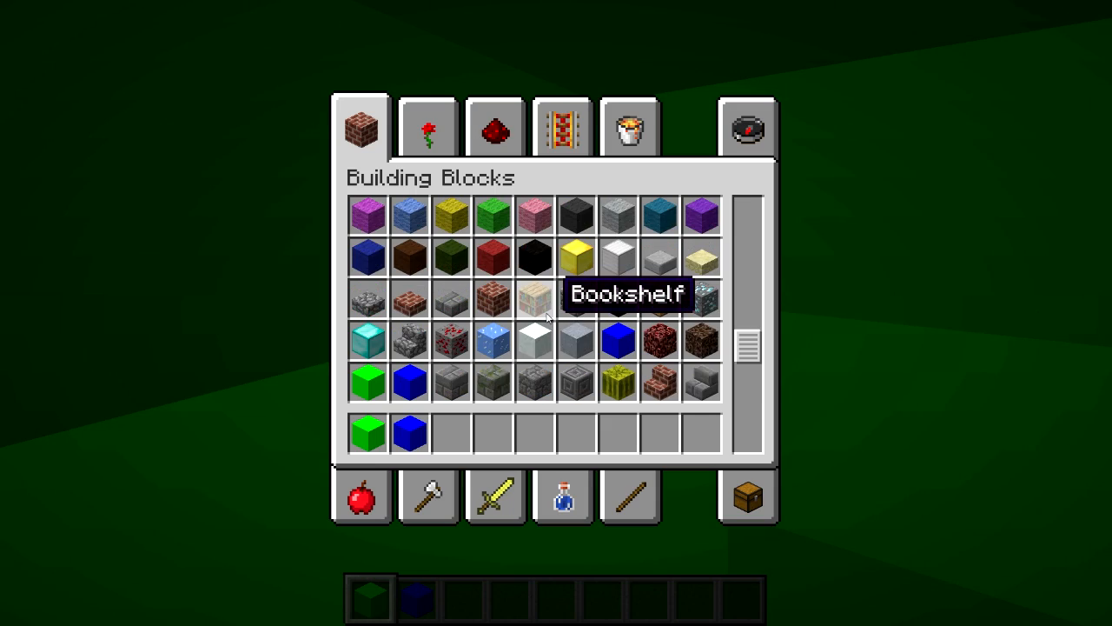
scroll(547, 313, down, 2)
scroll(543, 261, up, 5)
click(429, 120)
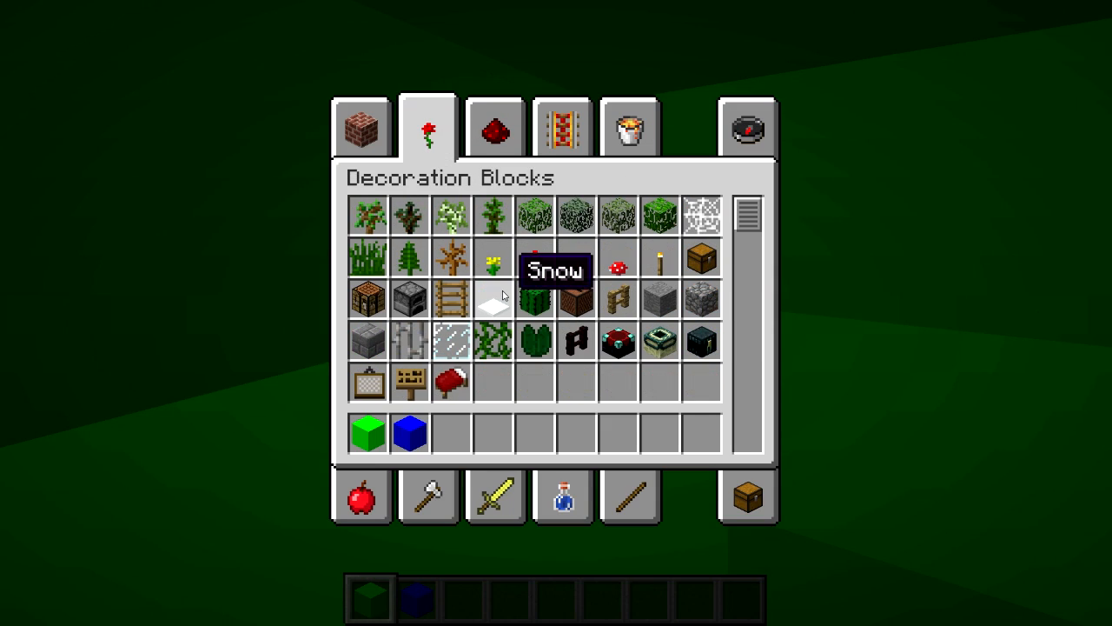
click(492, 148)
click(556, 130)
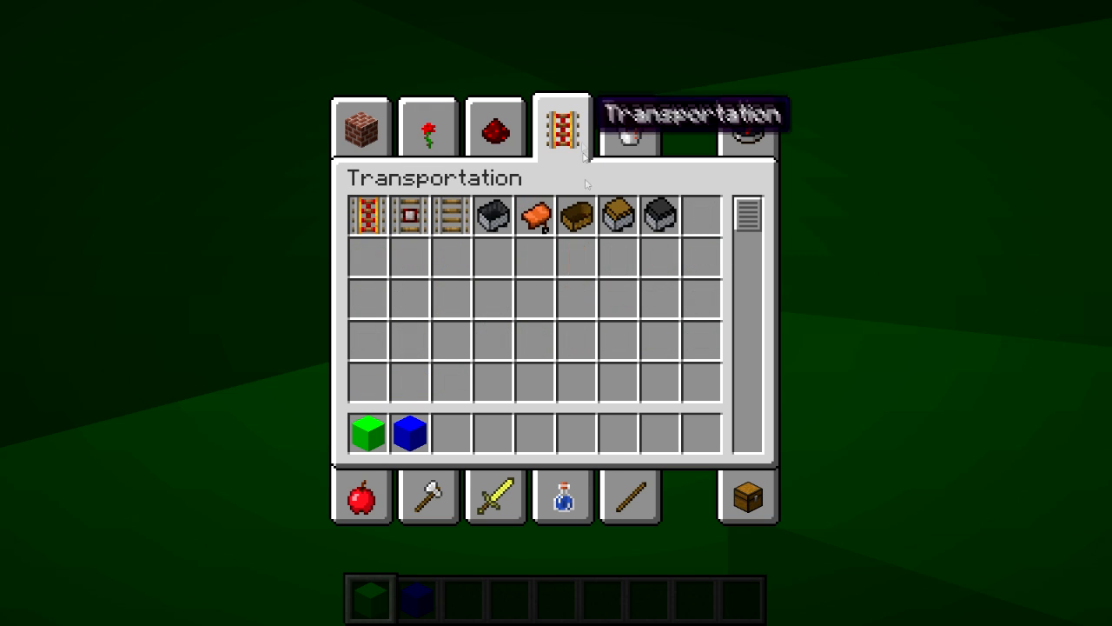
click(383, 499)
click(430, 500)
click(495, 499)
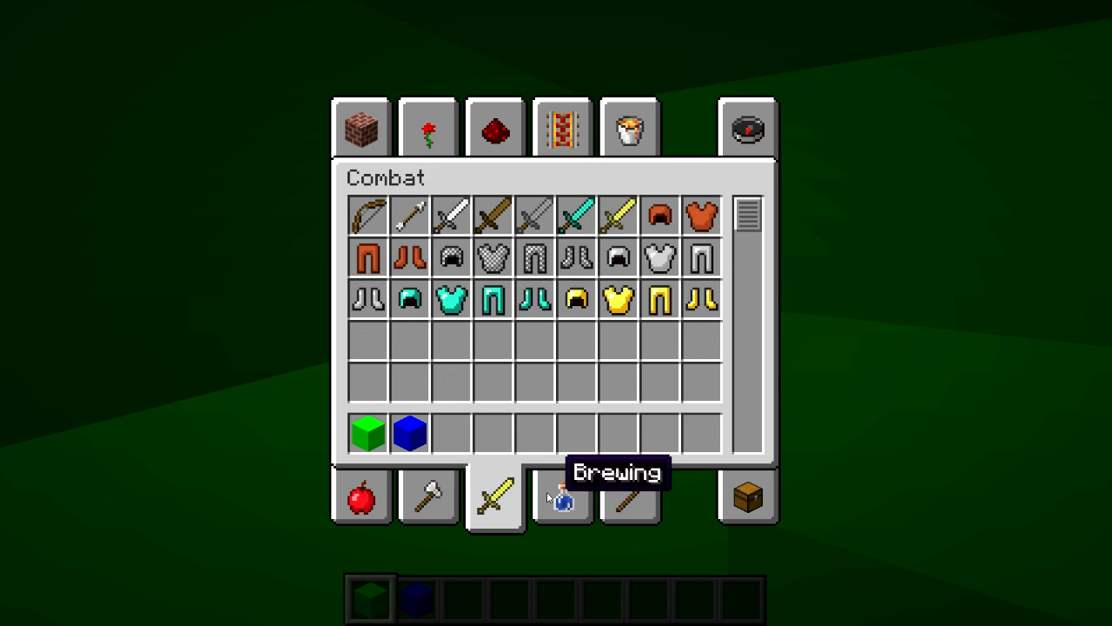
click(573, 508)
scroll(561, 287, down, 5)
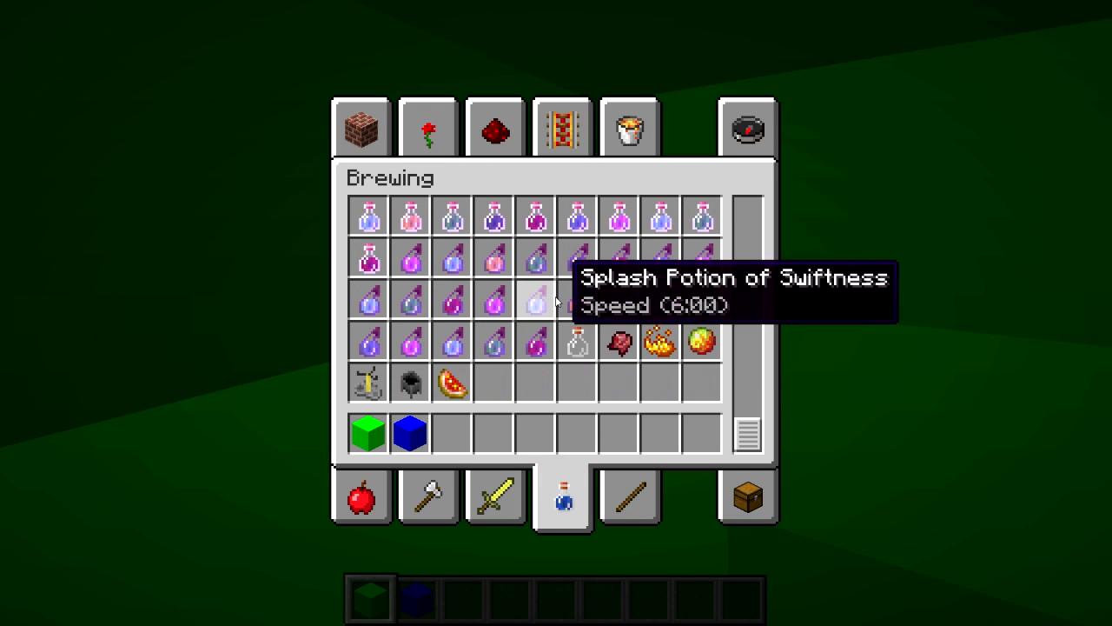
click(630, 495)
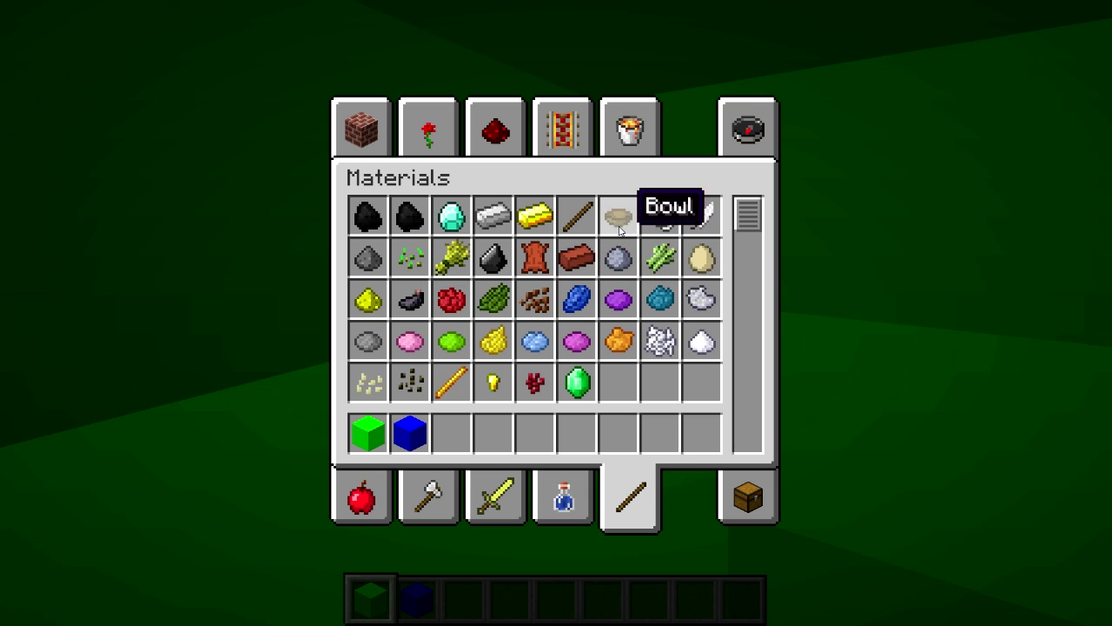
Search all items for the sheep spawn egg, put it in hotbar slot 3 and hold it back in the room.
click(752, 132)
text(sh)
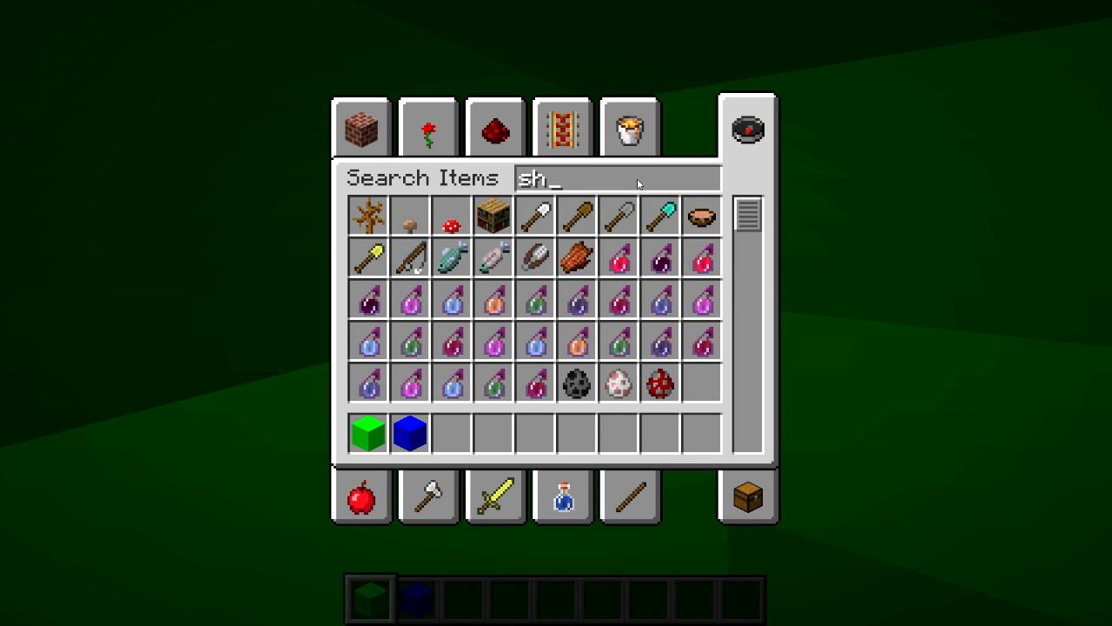
text(e)
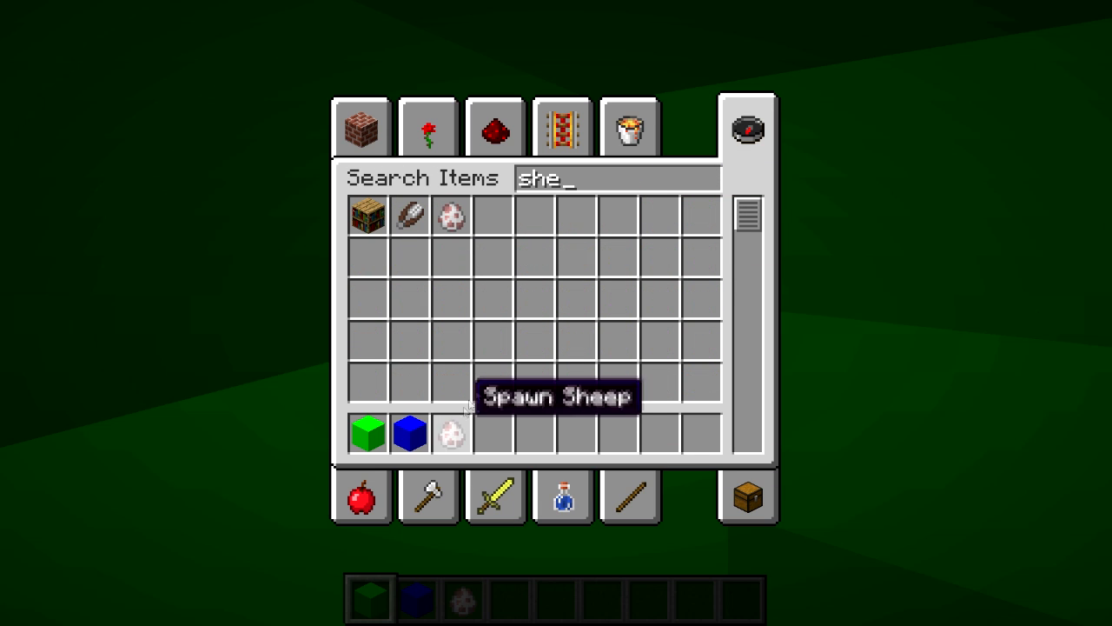
key(BackSpace)
key(BackSpace)
key(BackSpace)
text(e)
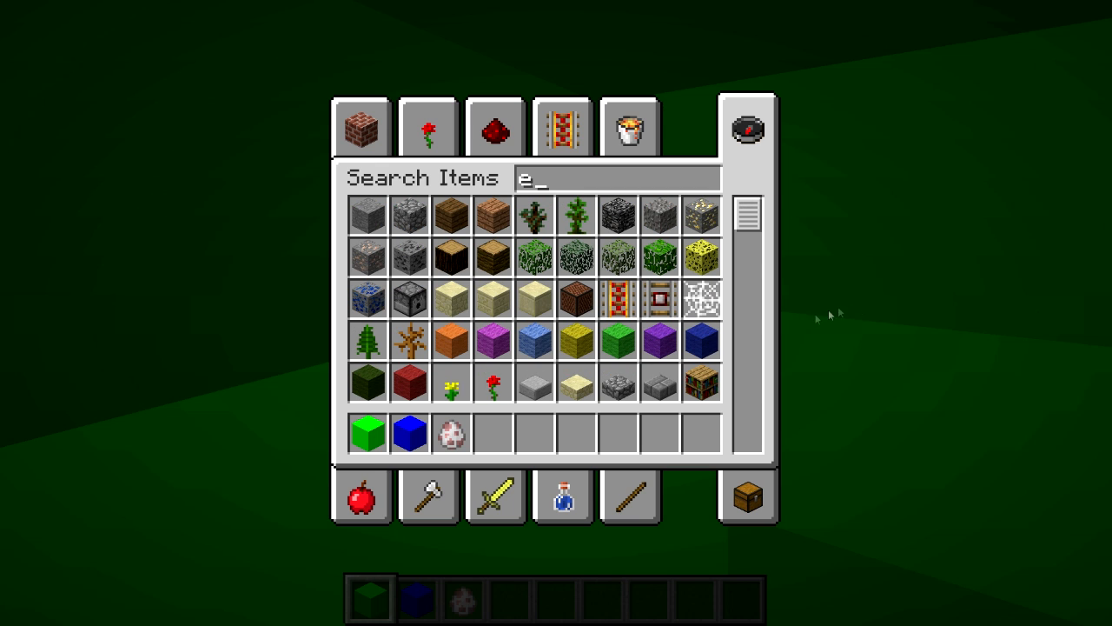
click(562, 130)
click(429, 131)
key(e)
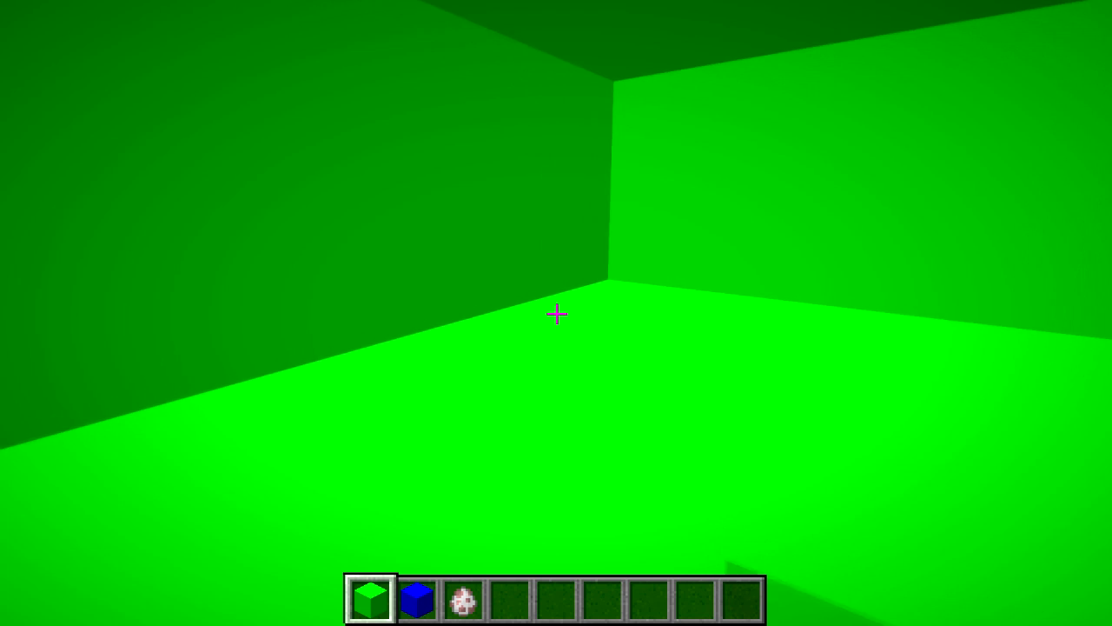
key(3)
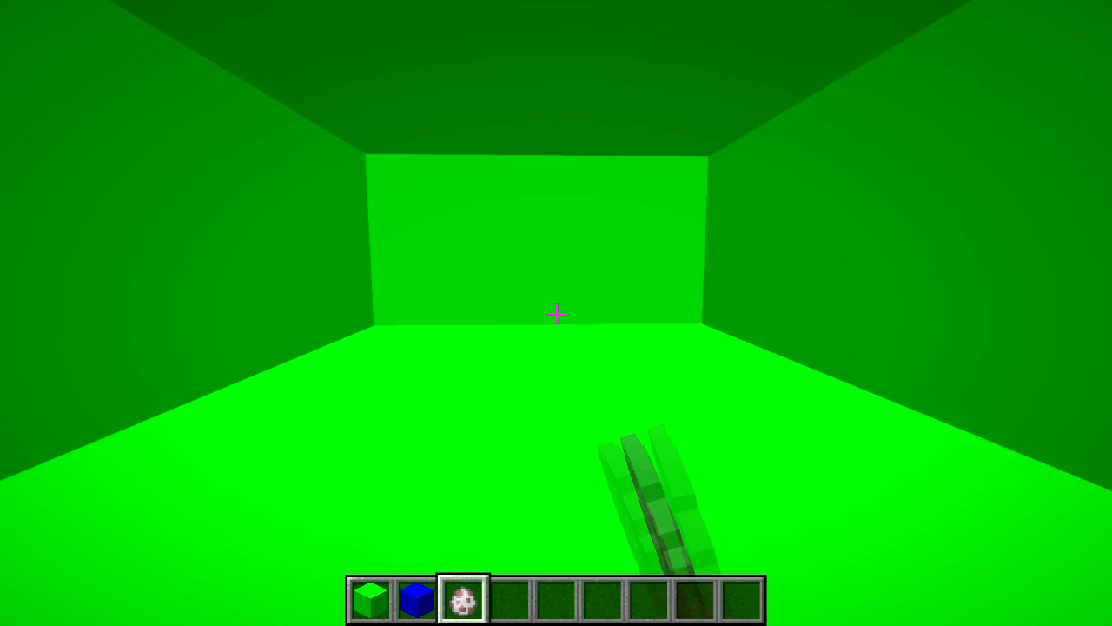
Spawn a sheep on the green floor with the egg and hide the HUD with F1.
key(w)
key(w)
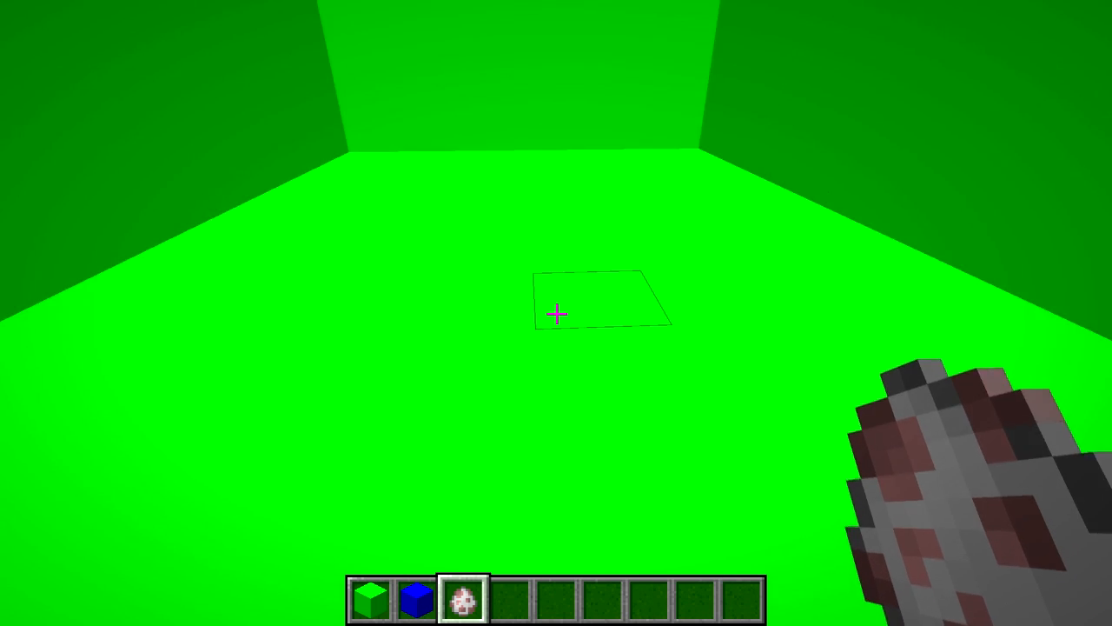
right_click(556, 313)
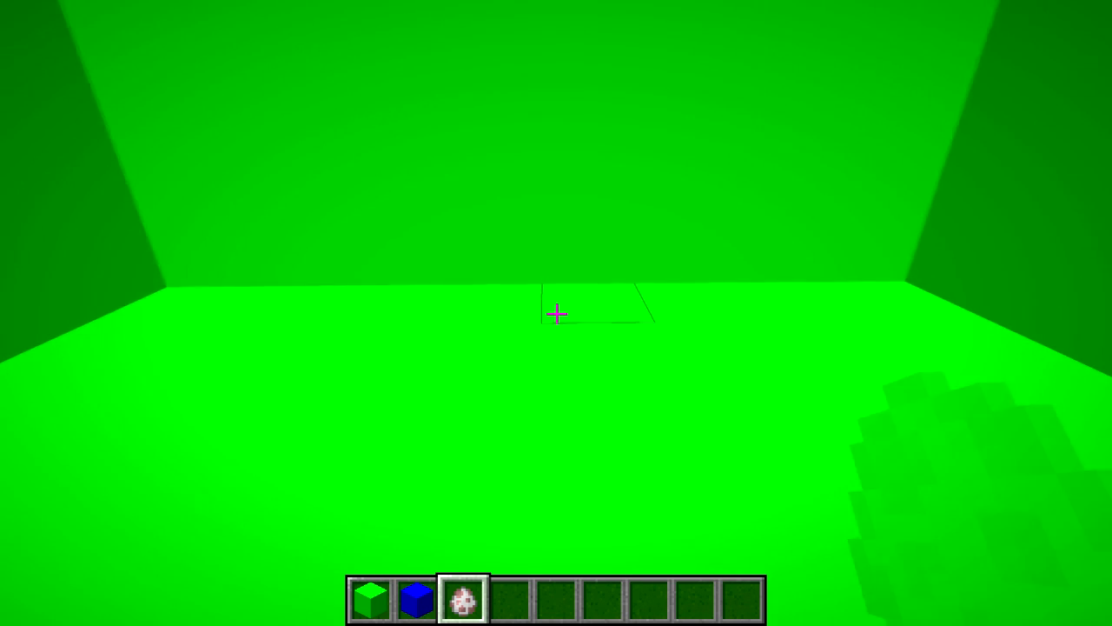
key(s)
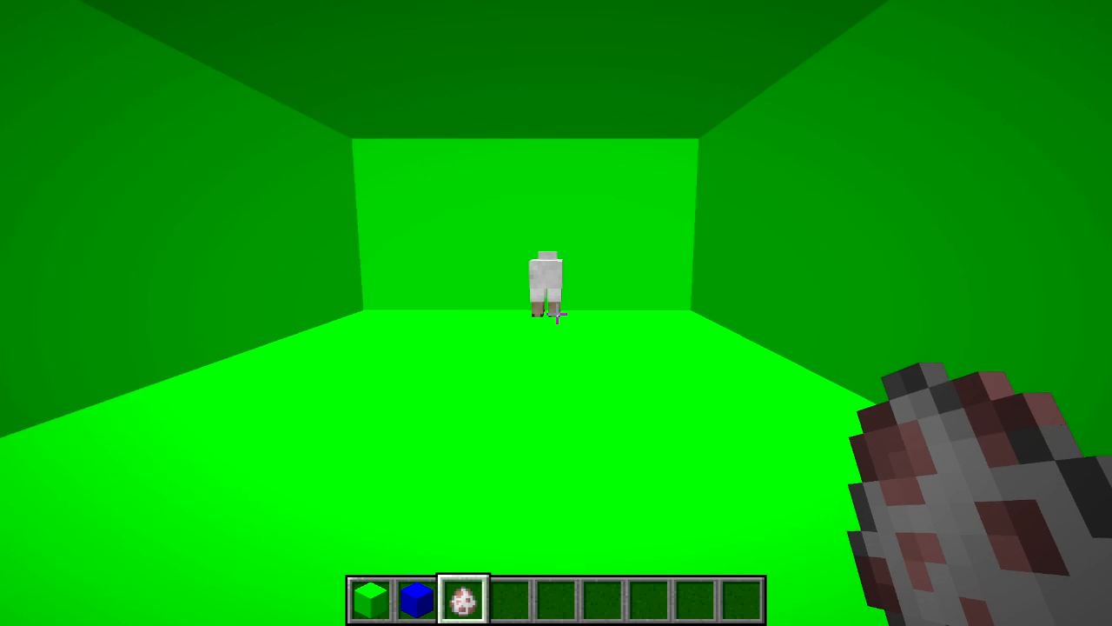
key(F1)
key(w)
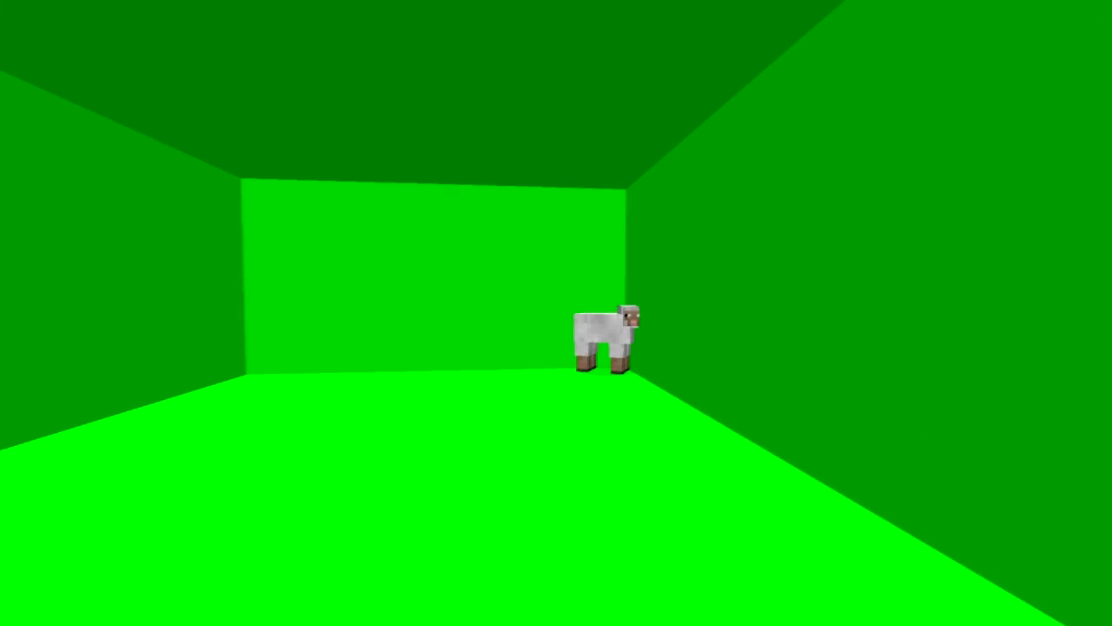
Save the world and quit back to the Minecraft title screen.
key(Escape)
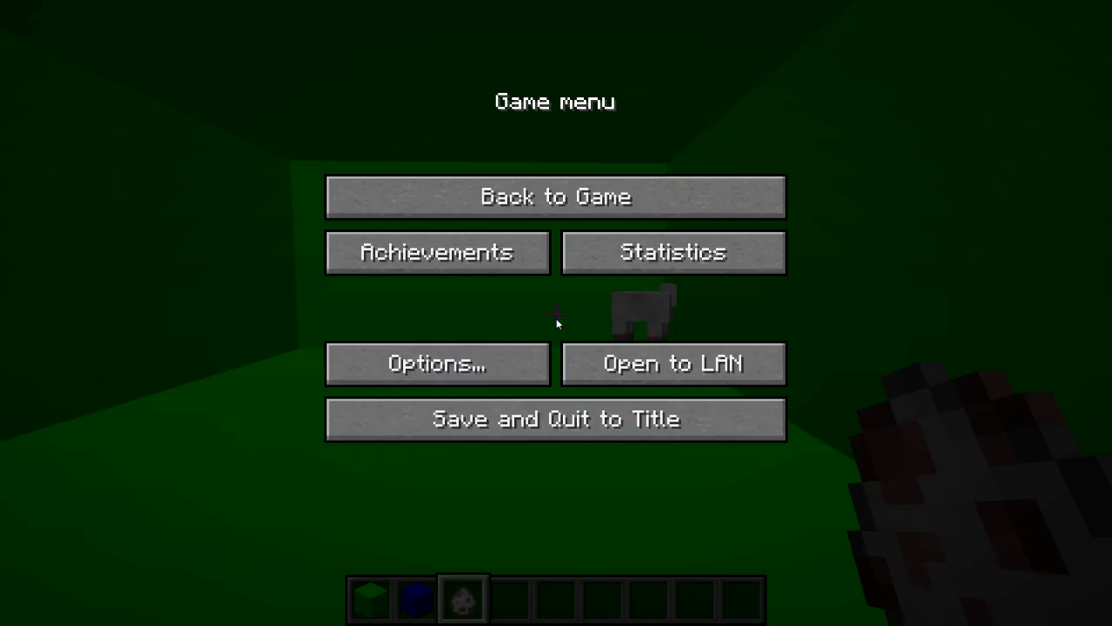
click(547, 417)
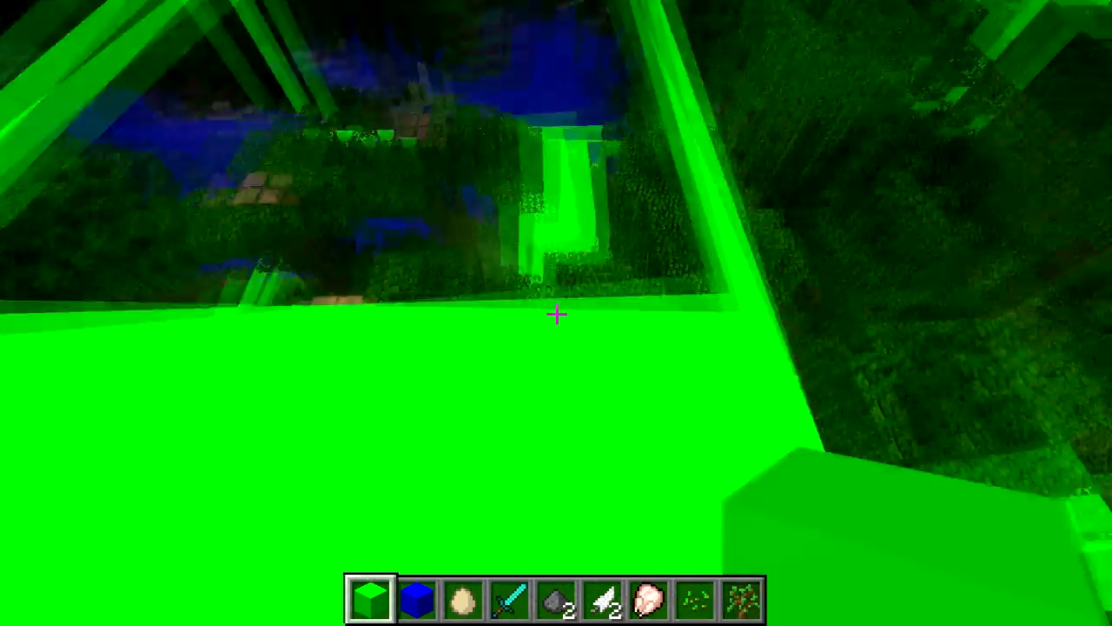
key(Escape)
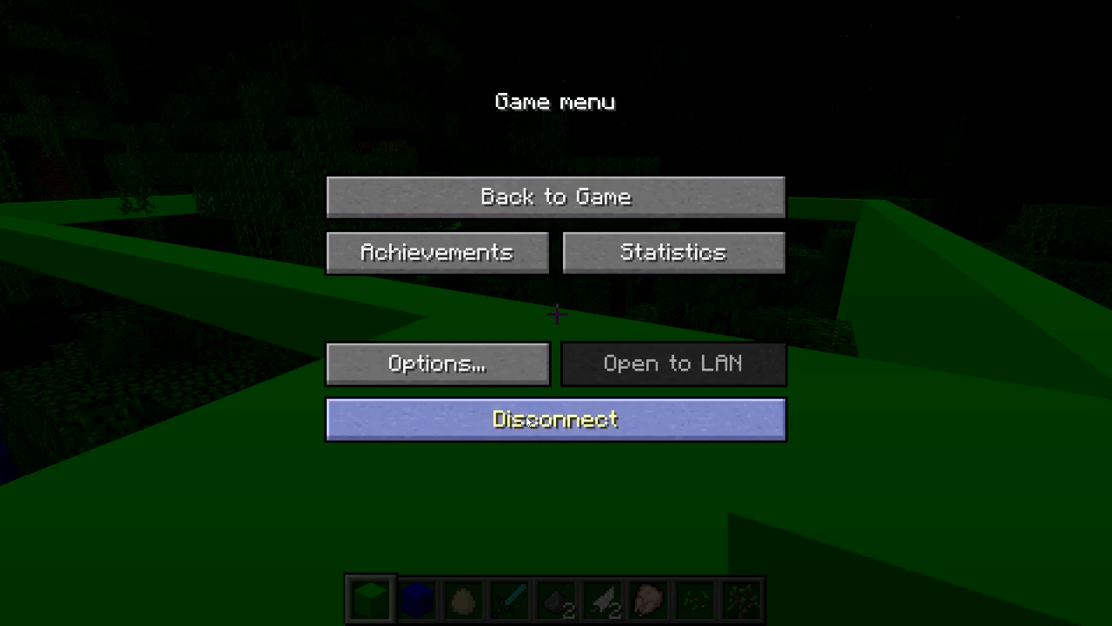
click(551, 417)
Reload the Green Screen world from Singleplayer and open the creative inventory.
click(513, 289)
click(452, 183)
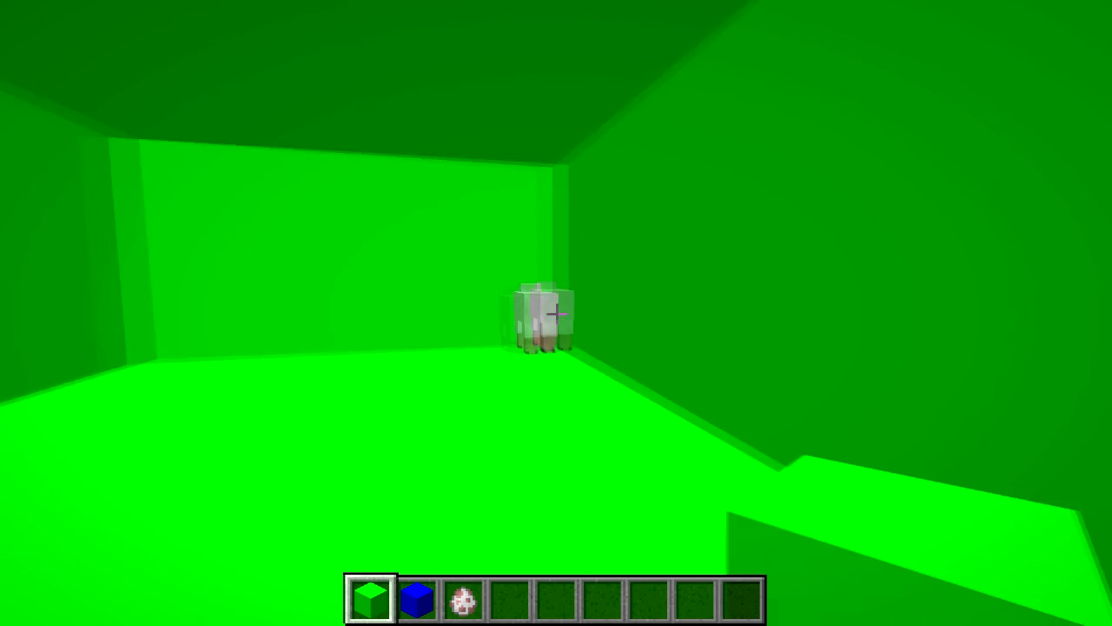
key(w)
key(e)
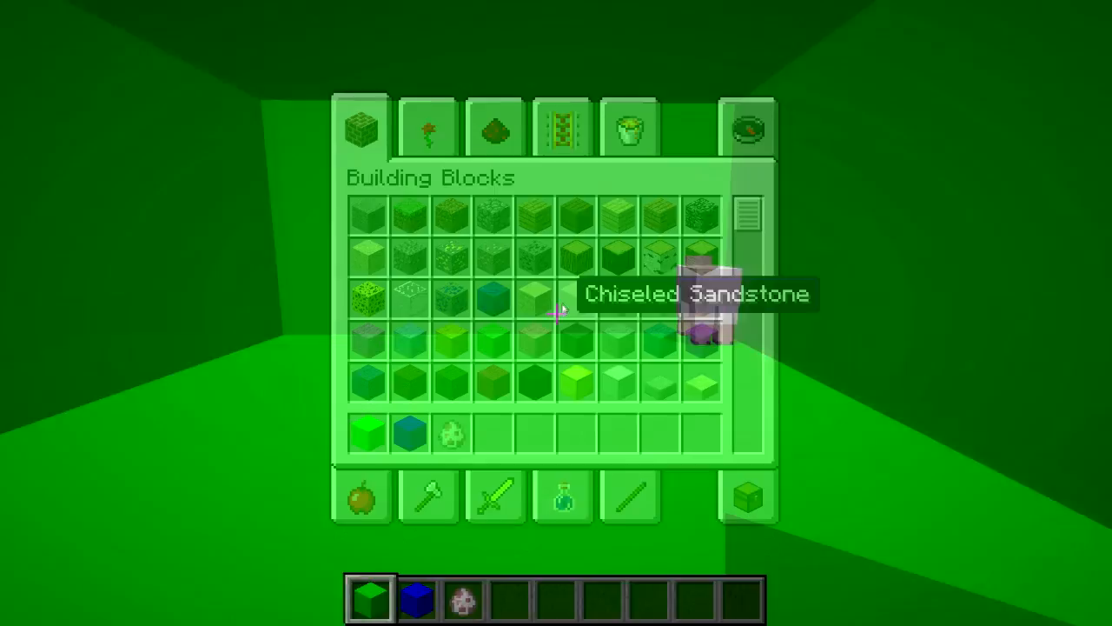
scroll(530, 330, up, 10)
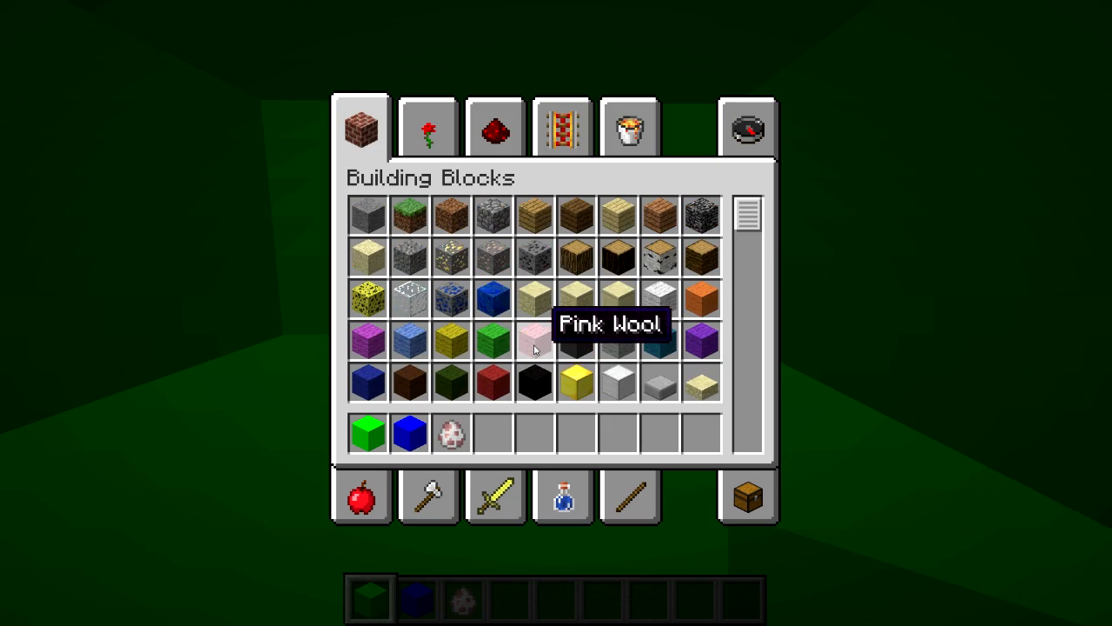
scroll(535, 347, down, 3)
scroll(534, 343, down, 3)
scroll(535, 343, down, 2)
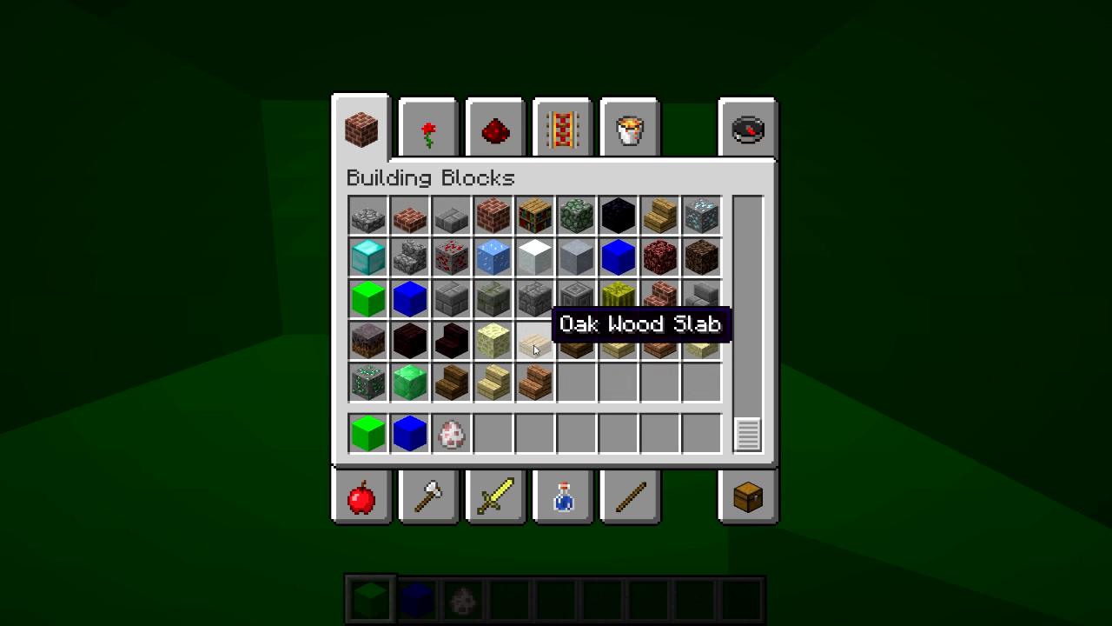
Flip through the Redstone, Decoration, Transportation and Combat tabs to the Survival Inventory with armour slots.
click(504, 137)
click(452, 139)
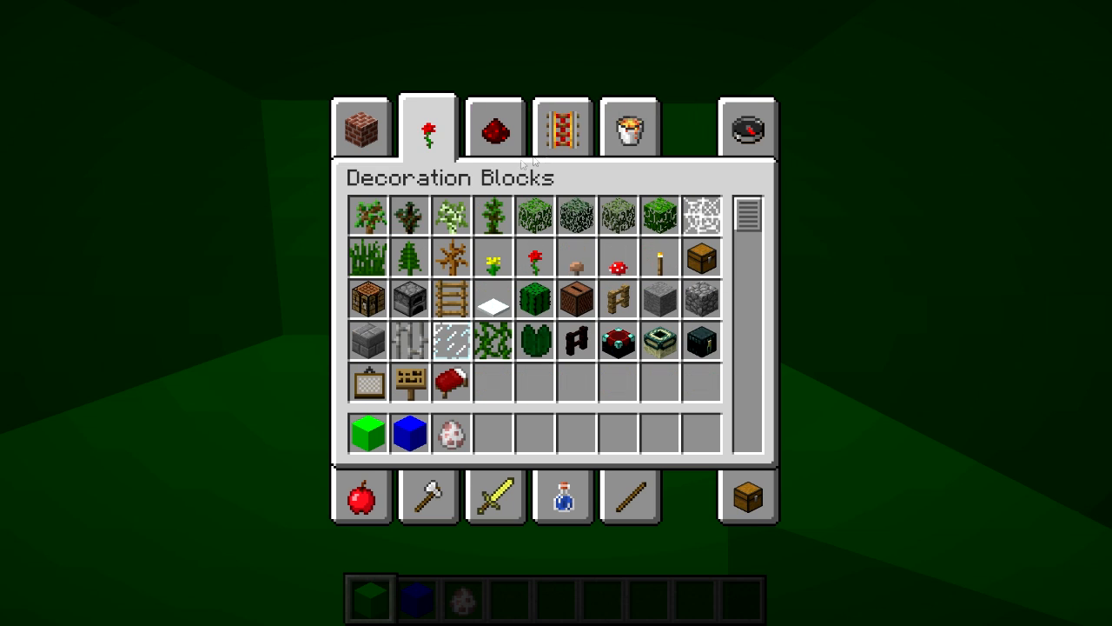
click(567, 128)
click(495, 491)
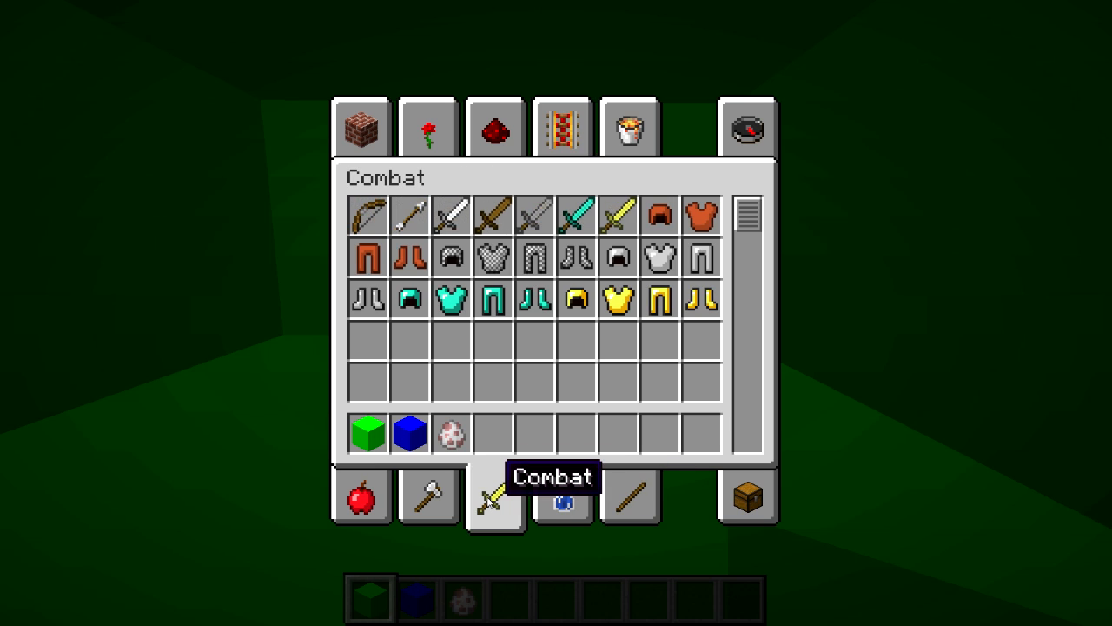
click(753, 498)
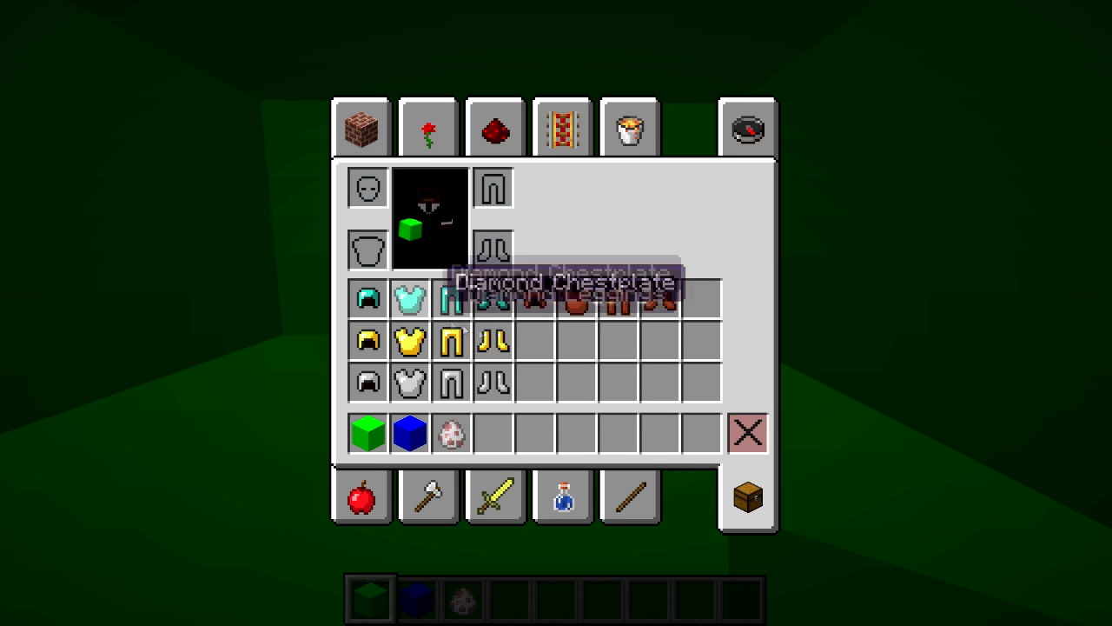
Move the green block to hotbar slot 4 and try on the diamond chestplate, leather cap and tunic.
click(368, 432)
click(493, 432)
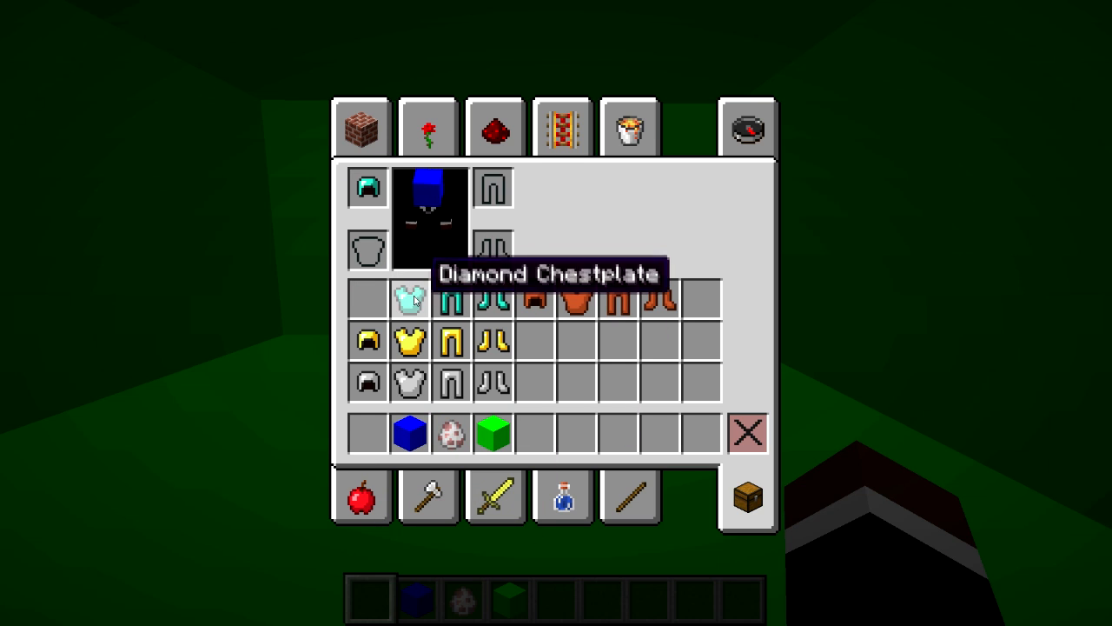
click(371, 250)
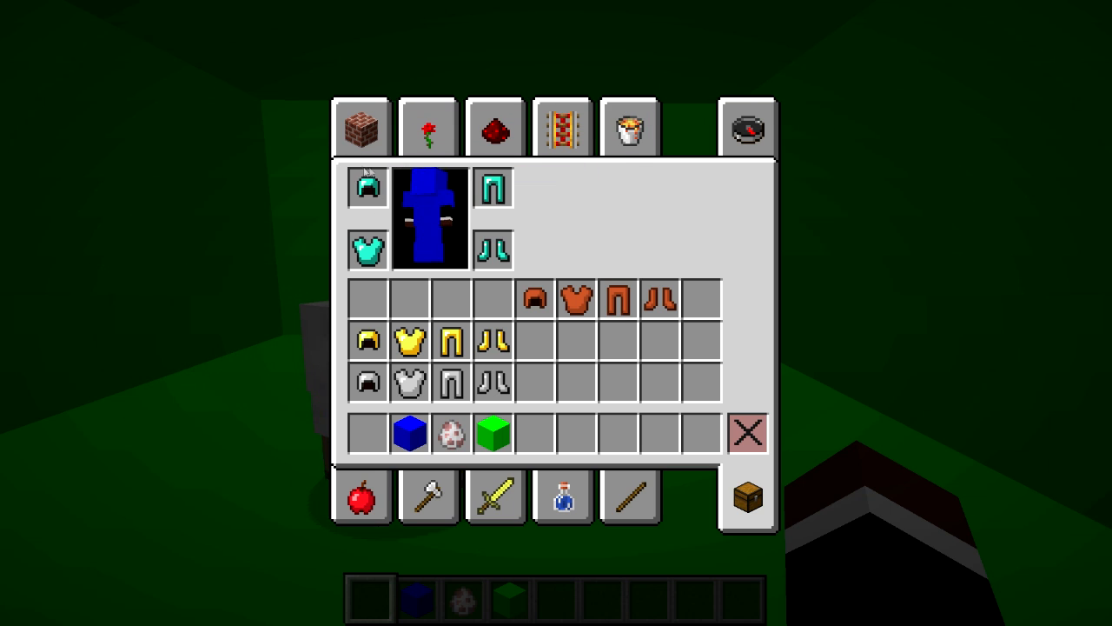
click(365, 282)
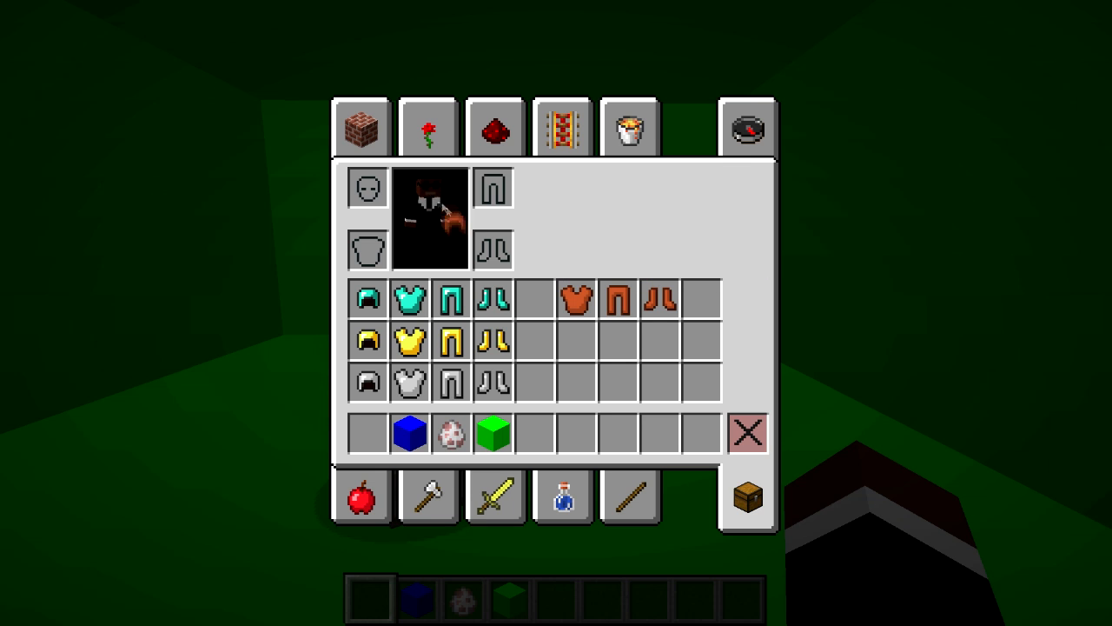
click(366, 187)
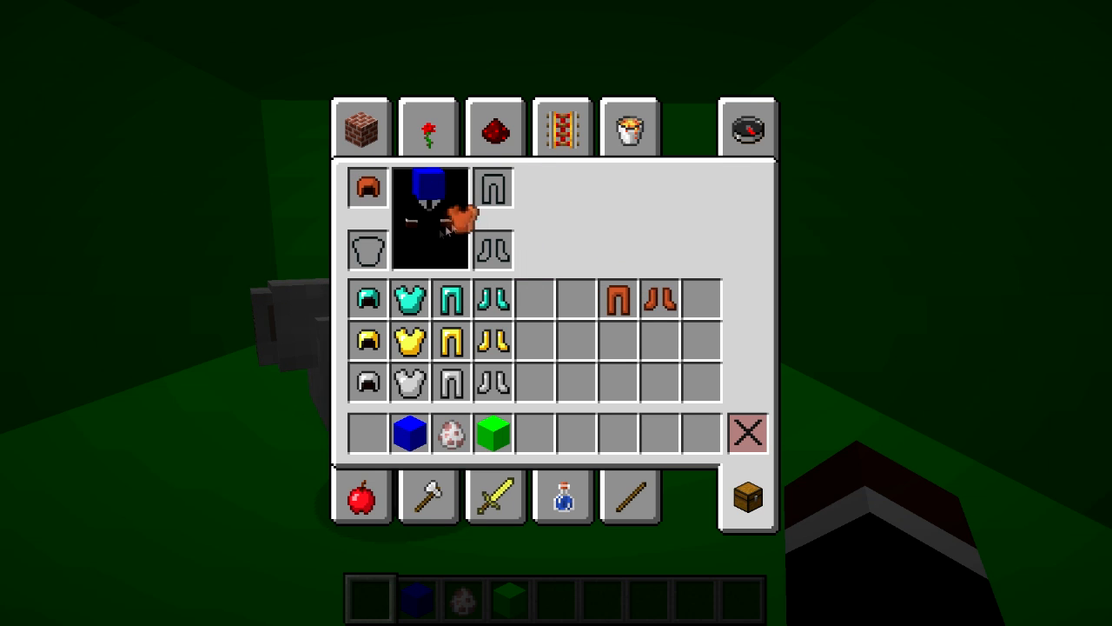
click(372, 250)
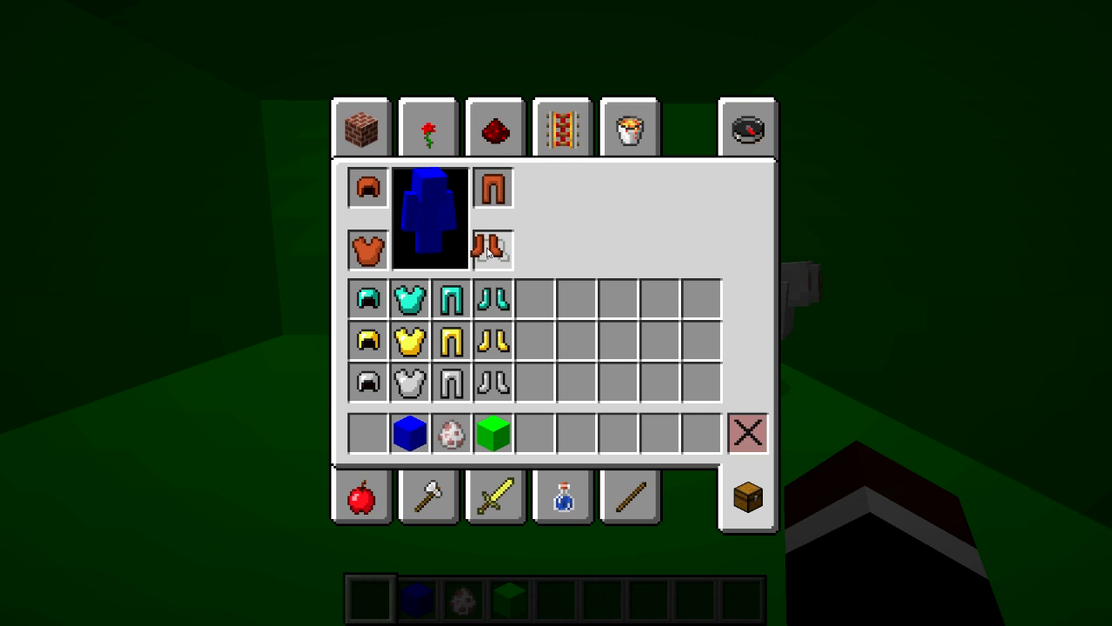
Take off the leather cap, tunic, pants and boots and store the set in an inventory row.
click(492, 188)
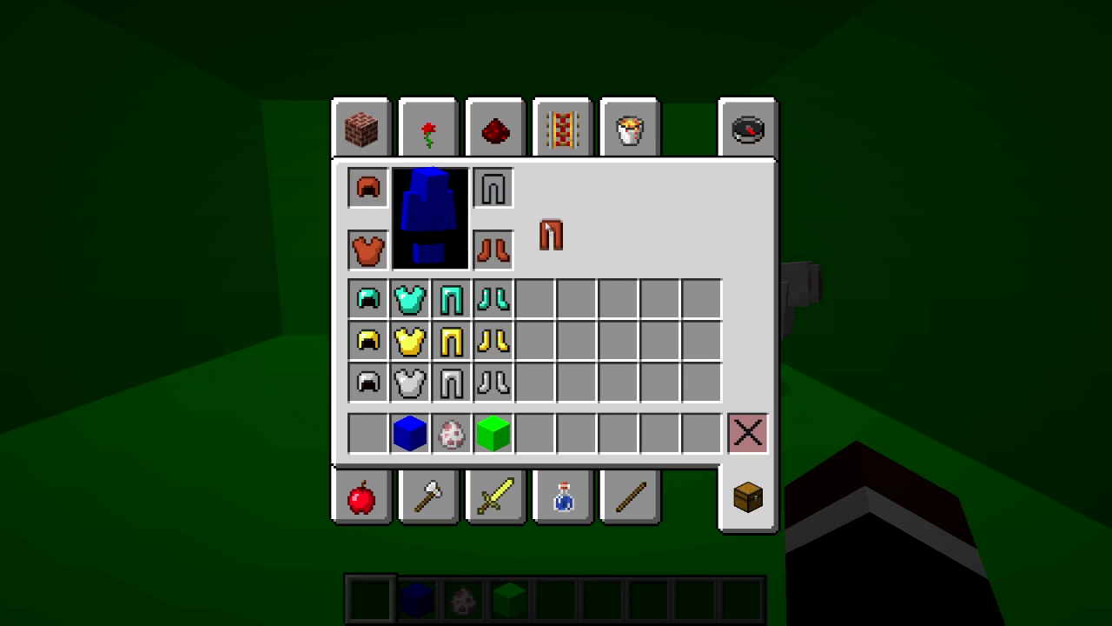
click(358, 250)
click(381, 245)
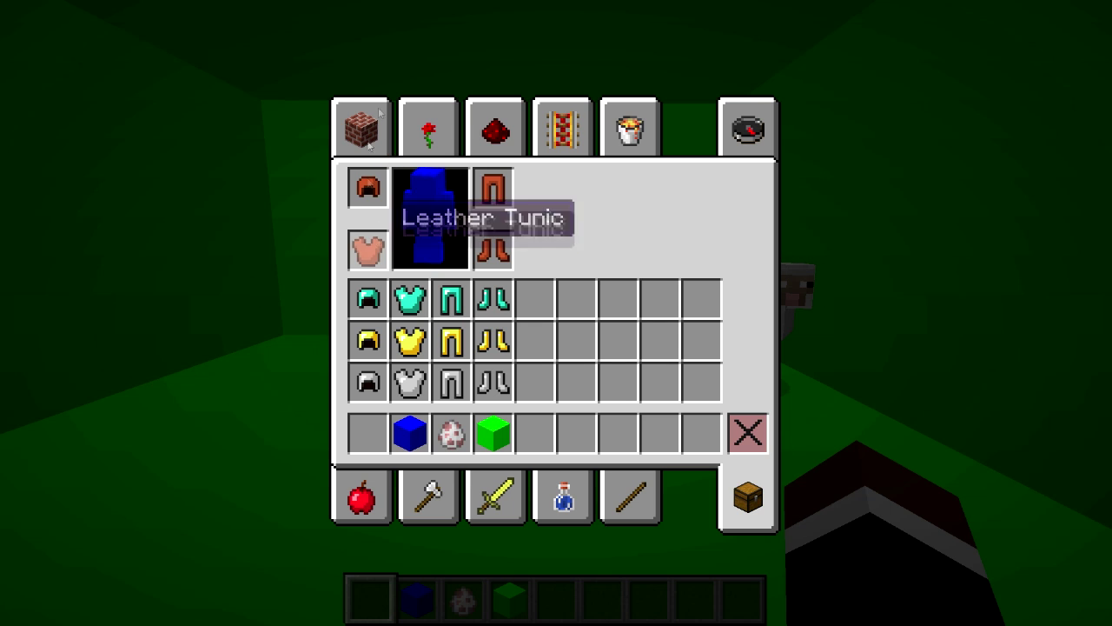
click(365, 199)
click(536, 299)
click(383, 251)
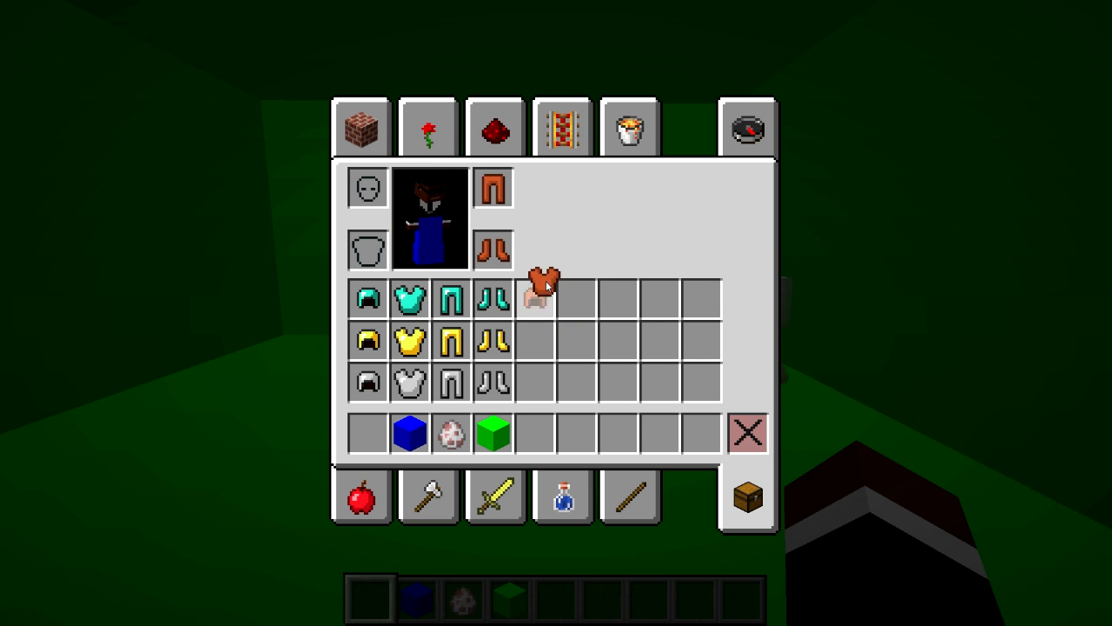
click(577, 299)
click(492, 188)
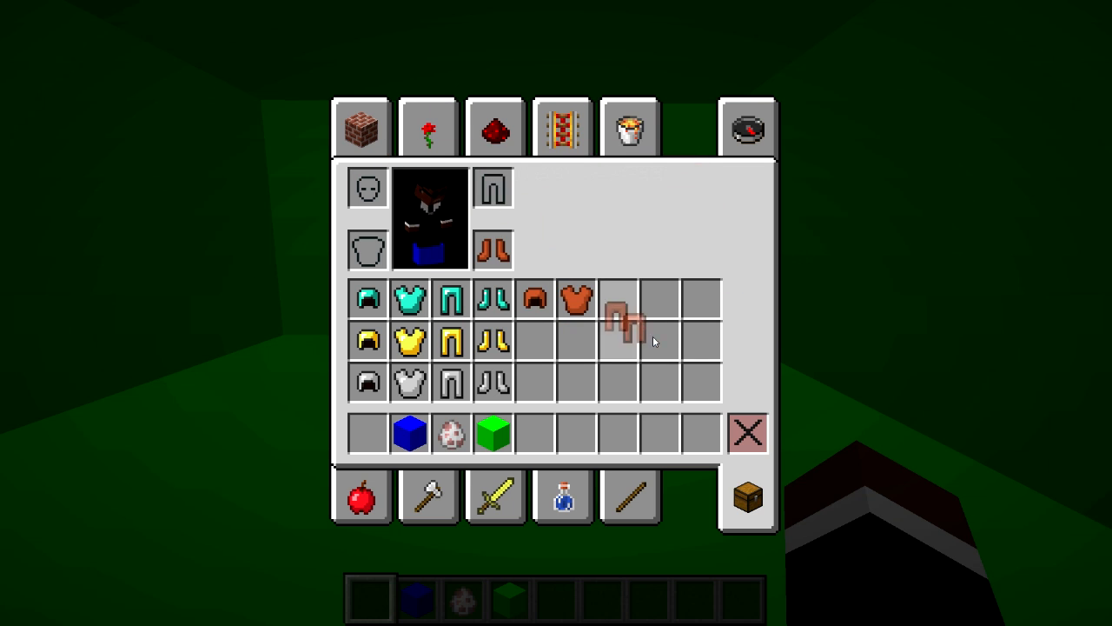
click(618, 298)
click(493, 250)
Store the leather boots, then put the full iron armour set on the player.
click(660, 299)
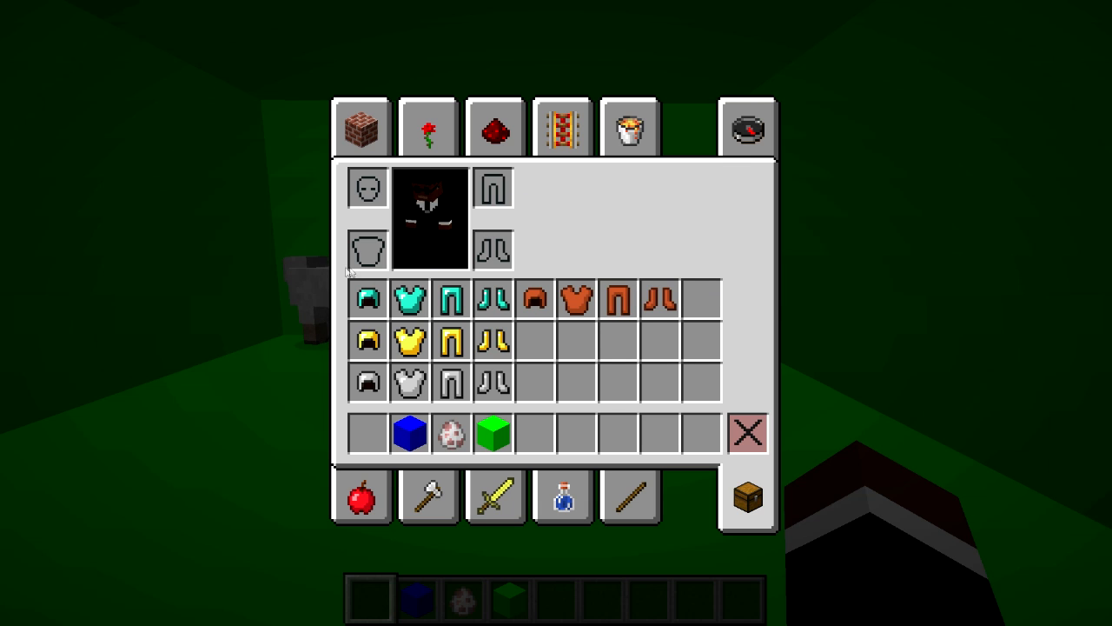
click(369, 382)
click(368, 188)
click(410, 383)
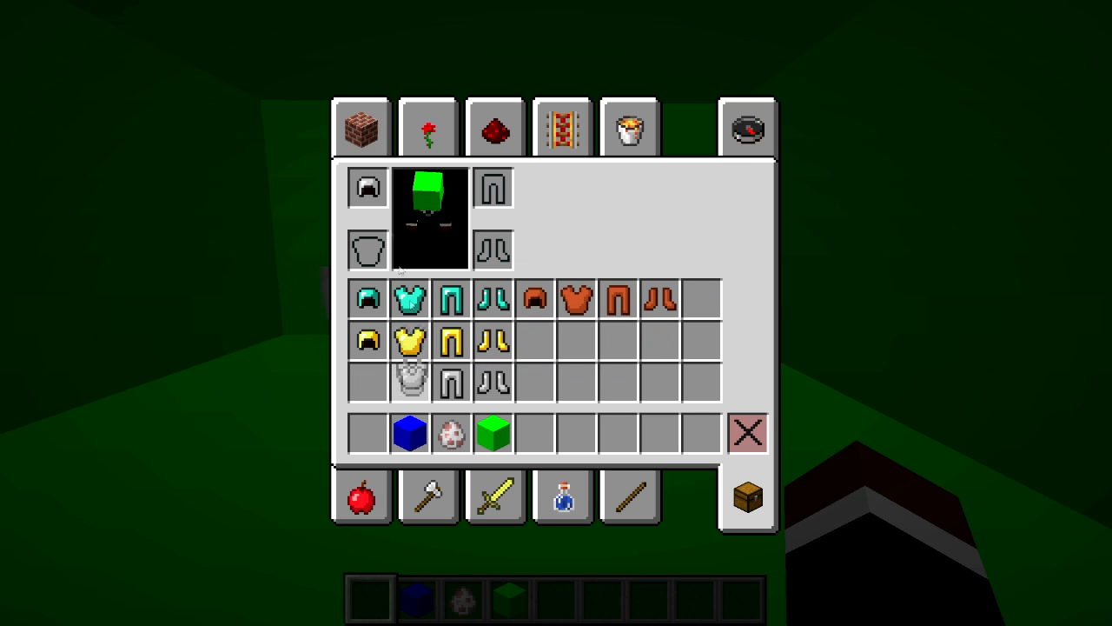
click(368, 250)
click(452, 382)
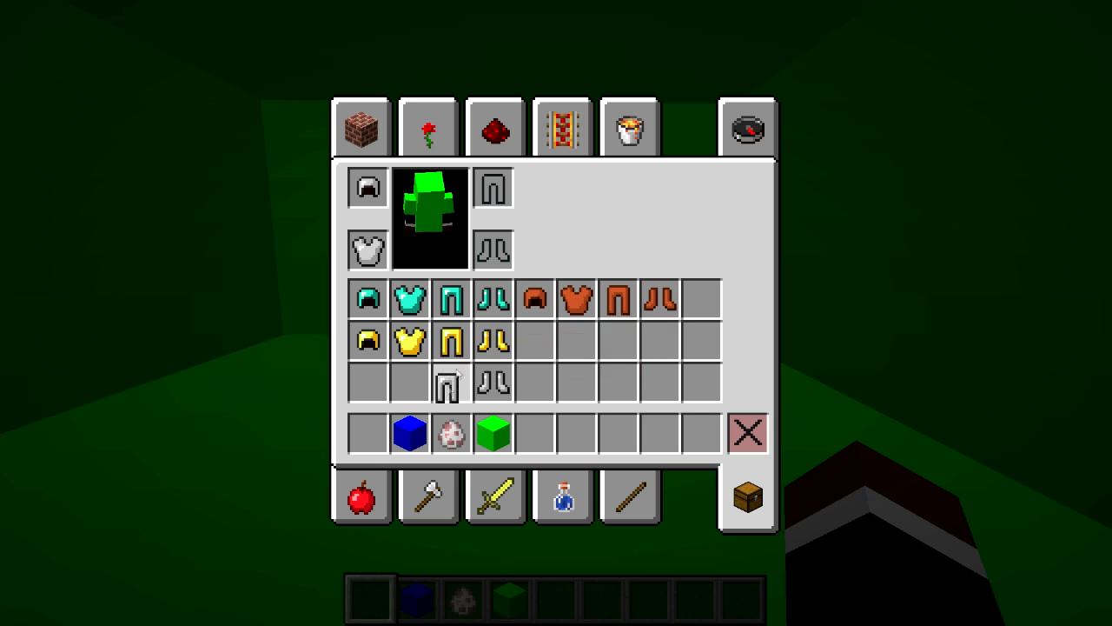
click(493, 187)
click(493, 382)
click(494, 251)
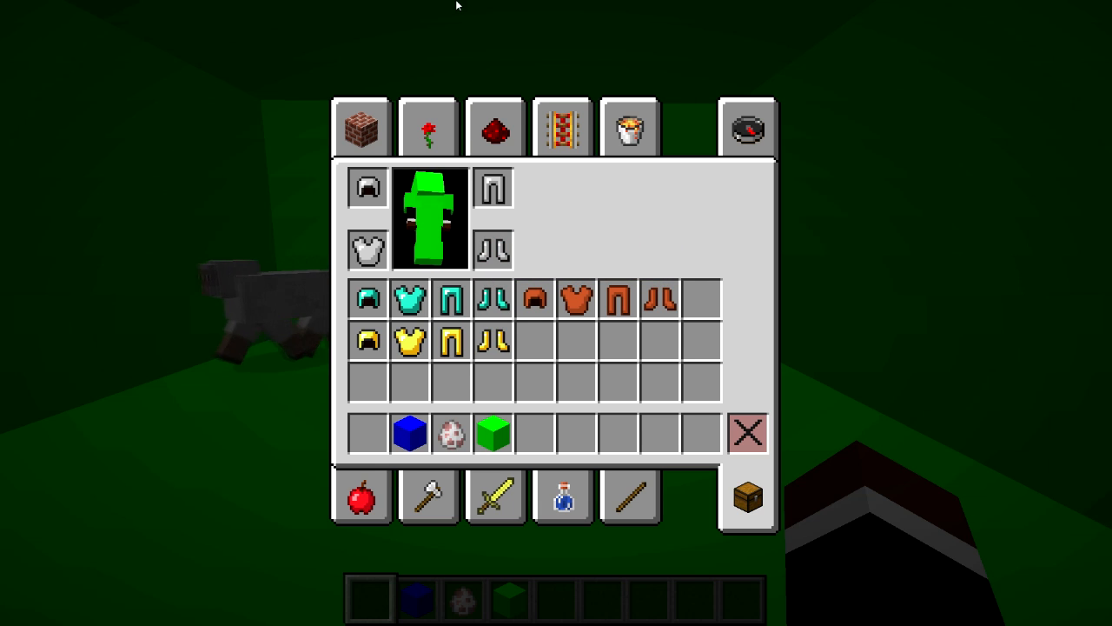
Swap each iron armour piece for its gold counterpart and return to the green room with the sheep.
click(368, 188)
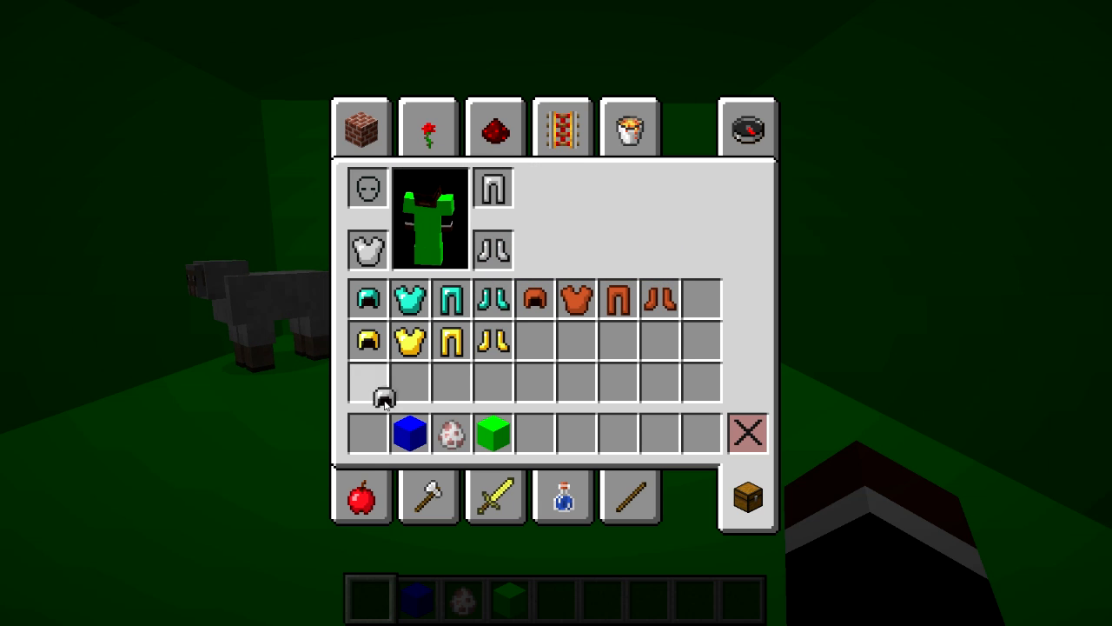
click(369, 382)
click(369, 341)
click(369, 188)
click(369, 251)
click(410, 382)
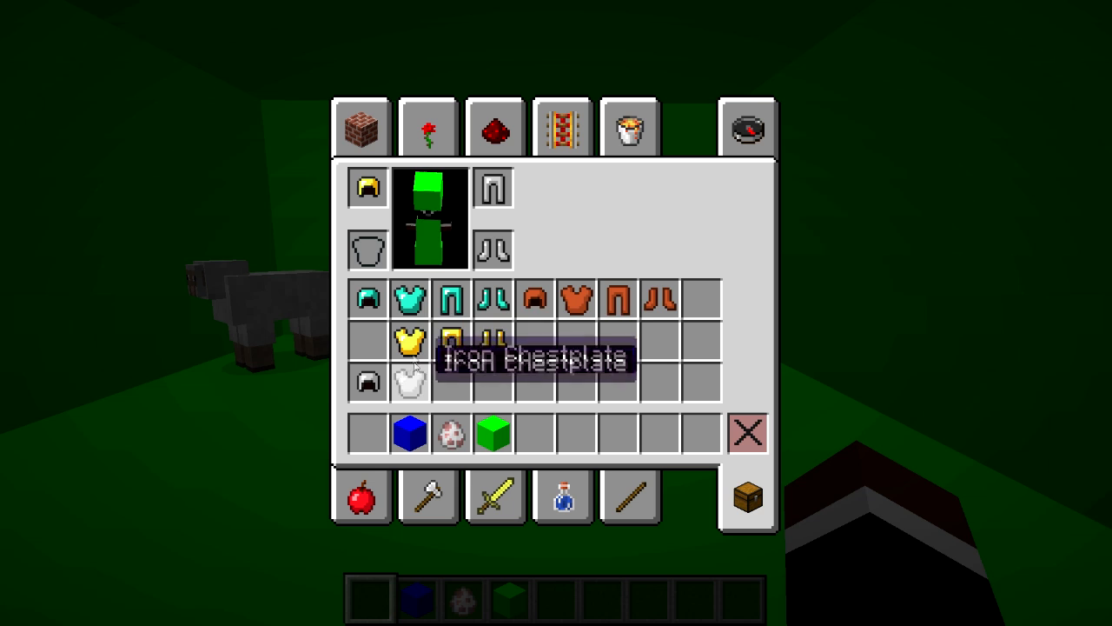
click(410, 341)
click(368, 250)
click(493, 188)
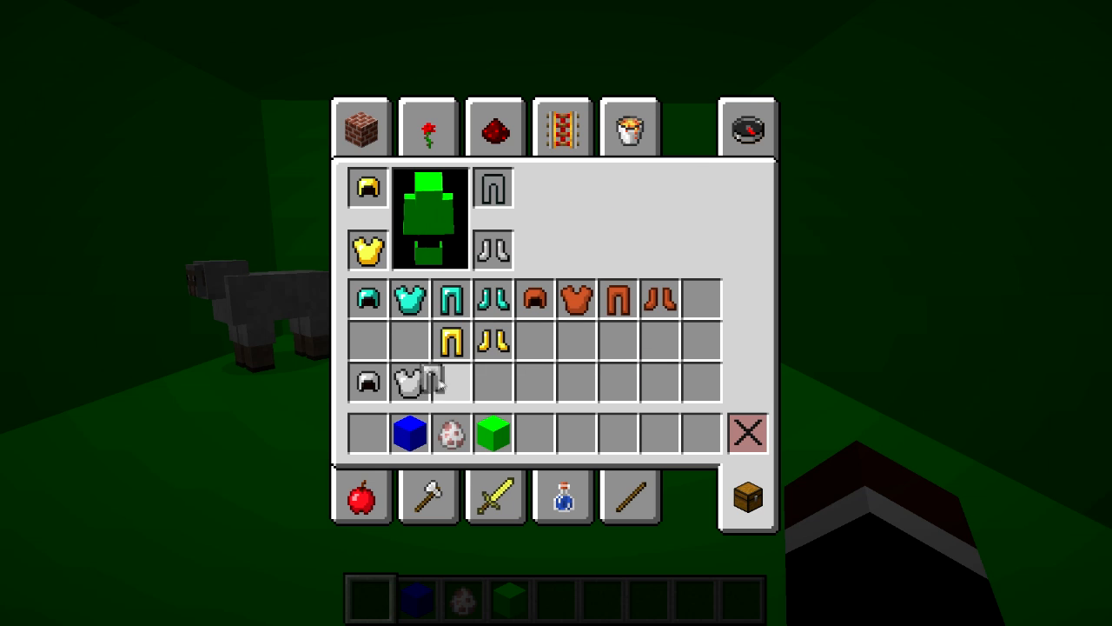
click(452, 382)
click(452, 341)
click(493, 188)
click(492, 340)
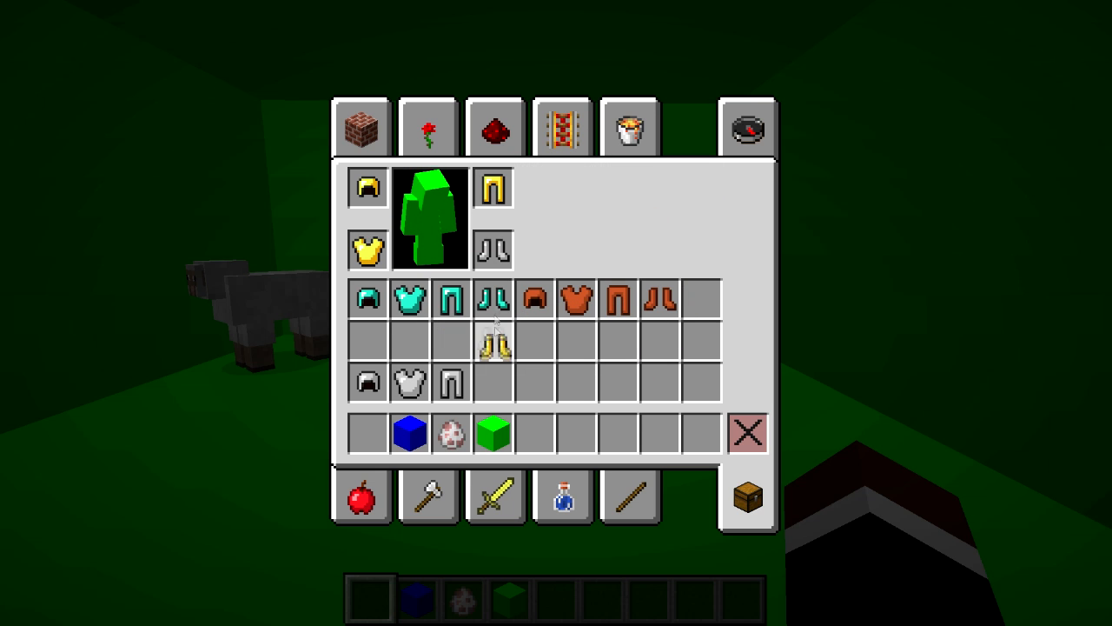
click(493, 250)
click(493, 383)
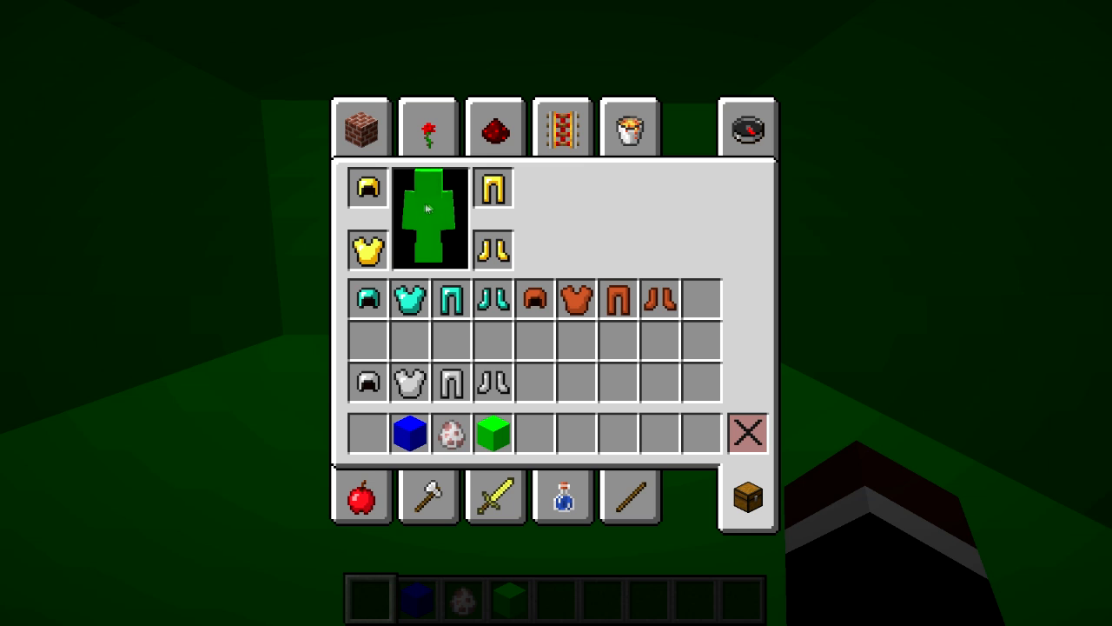
key(e)
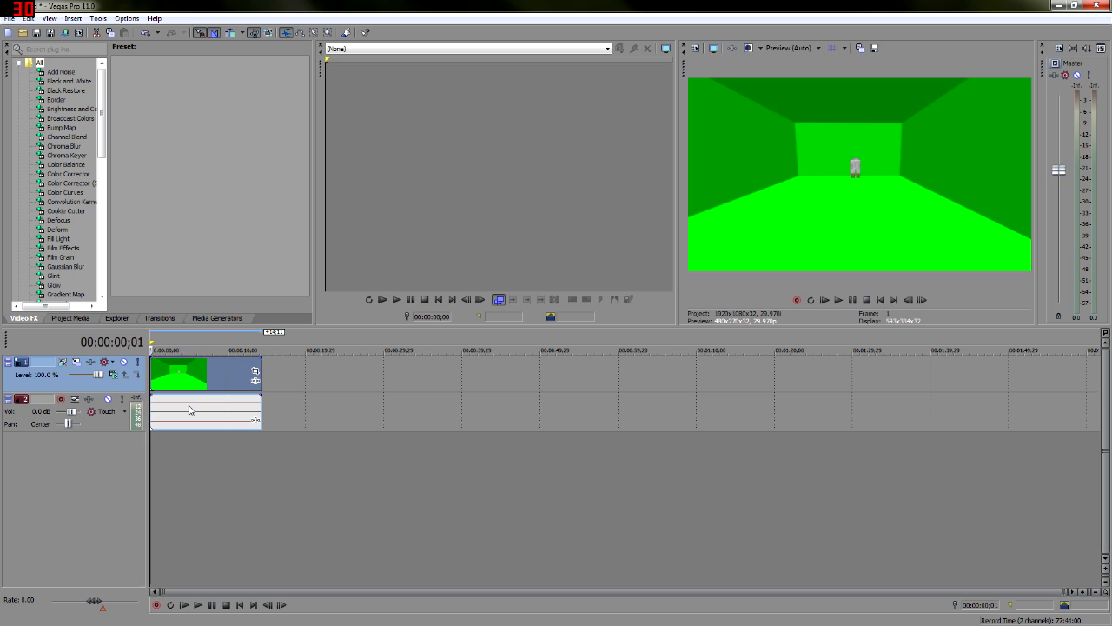
Delete the green-screen clip's audio event on track 2 and play back the remaining video.
click(201, 380)
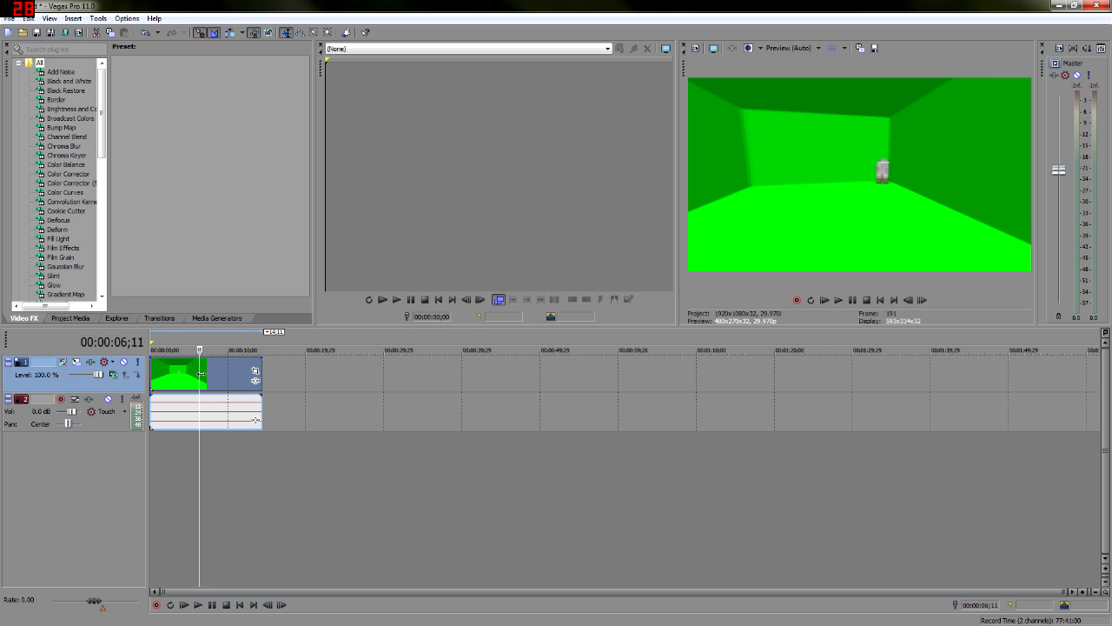
click(207, 408)
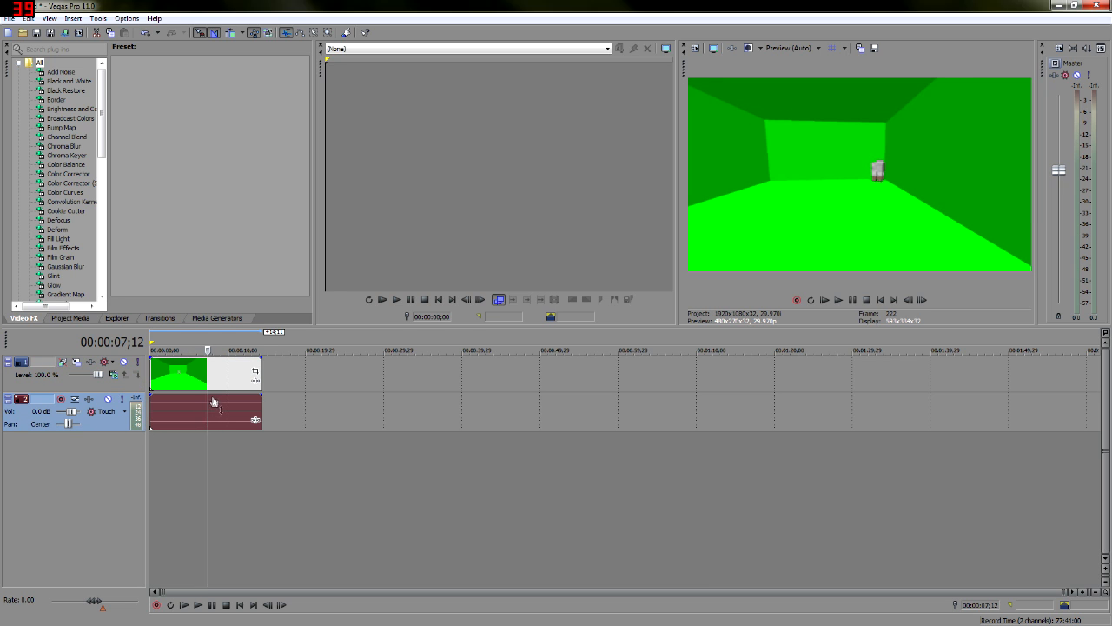
key(Delete)
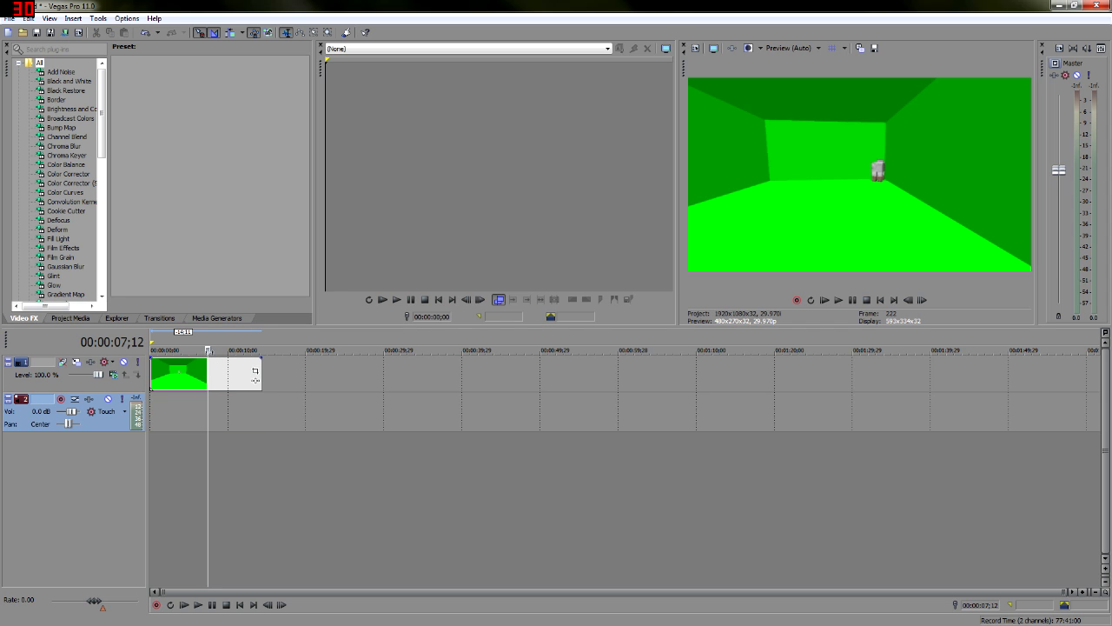
key(space)
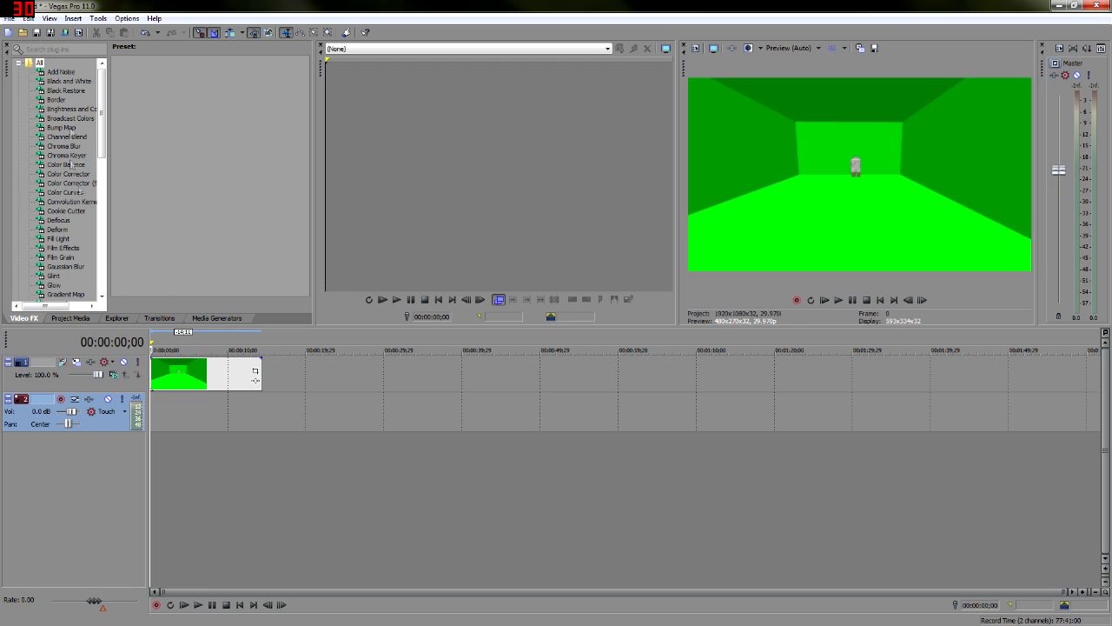
click(50, 18)
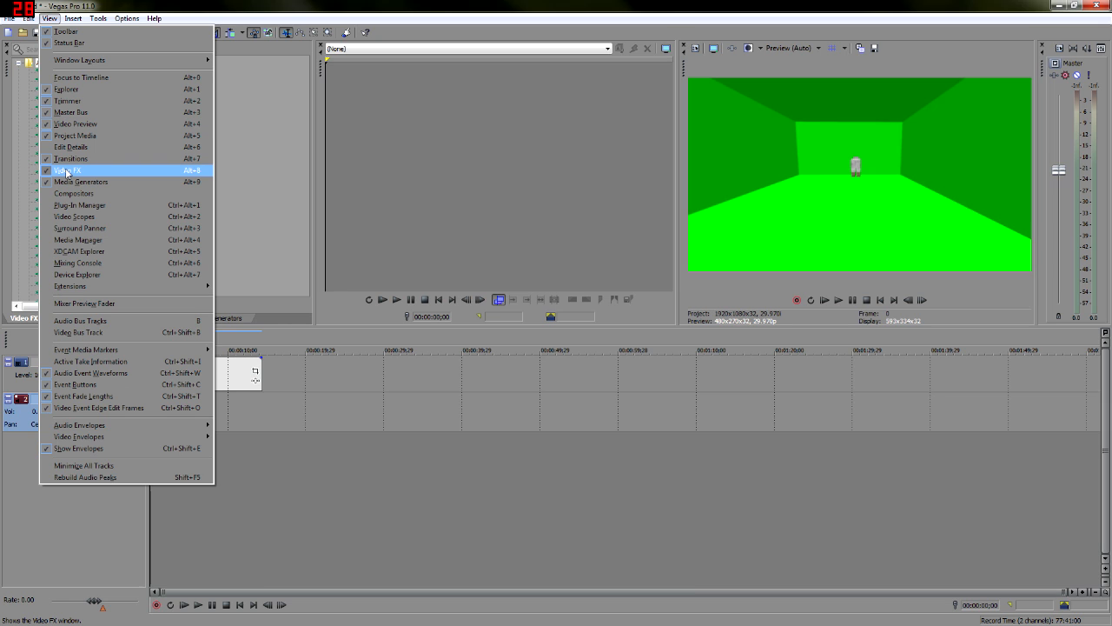
click(66, 171)
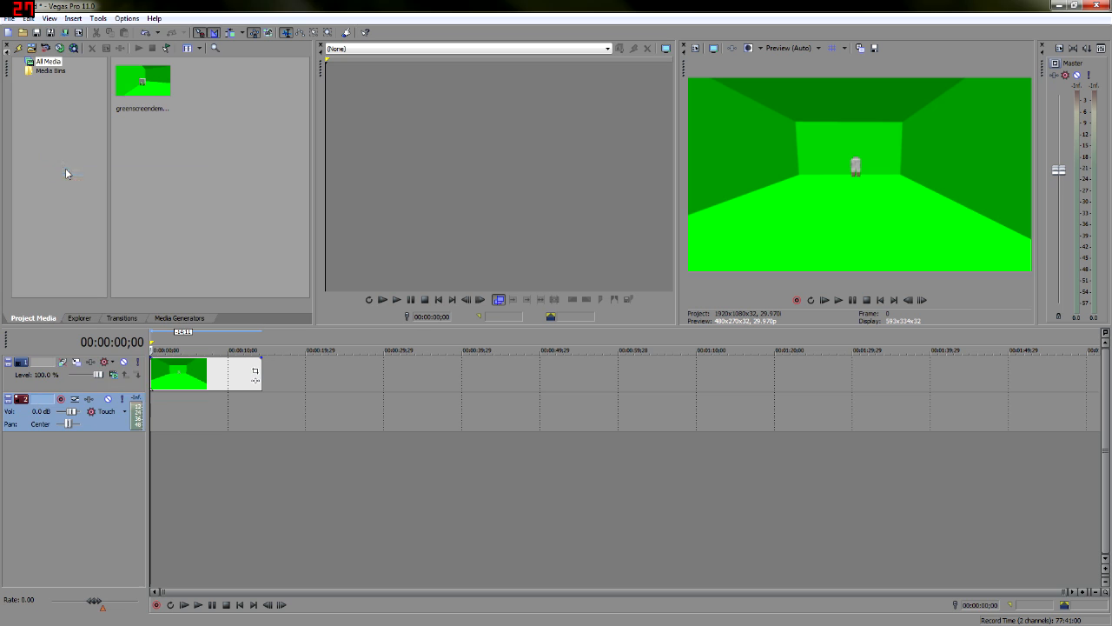
click(50, 18)
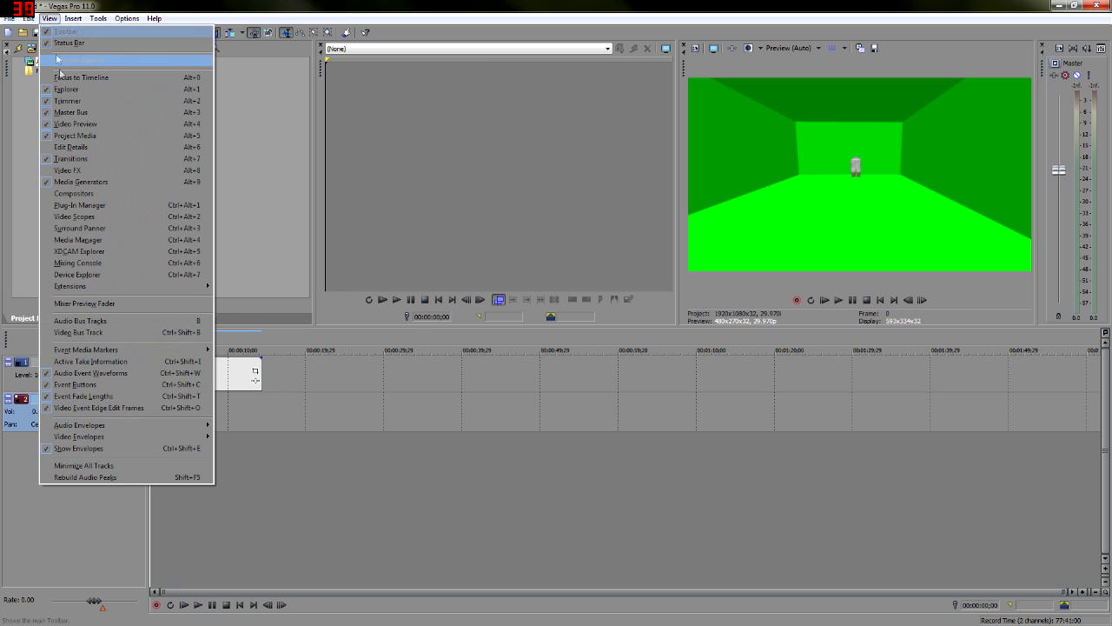
click(66, 170)
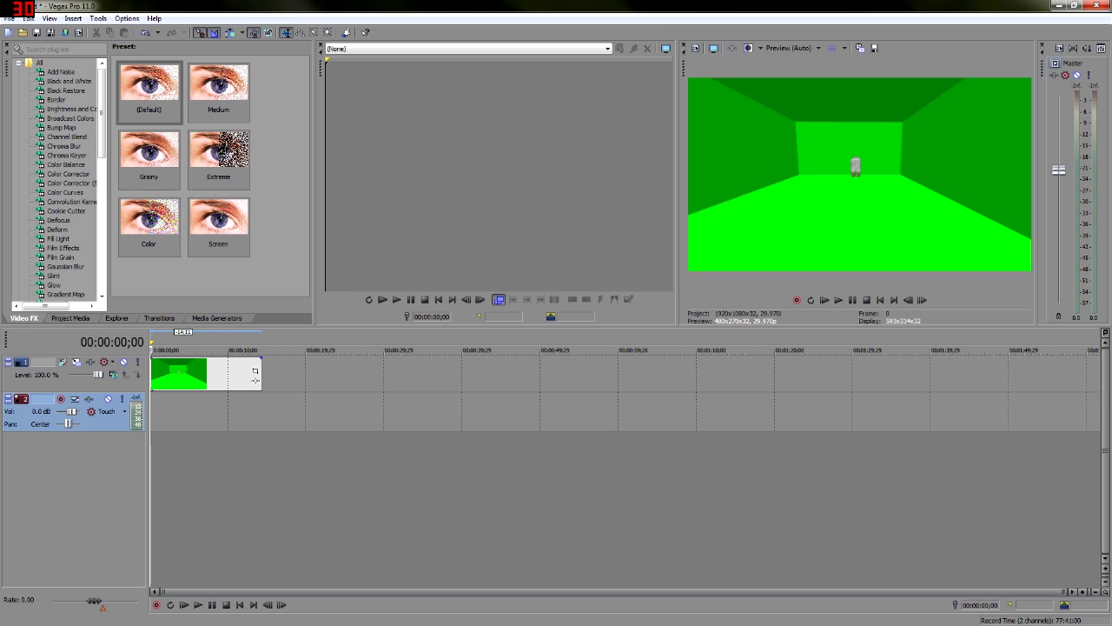
Apply the Chroma Keyer's Pure Green Screen preset to the clip and move the settings window aside.
click(60, 156)
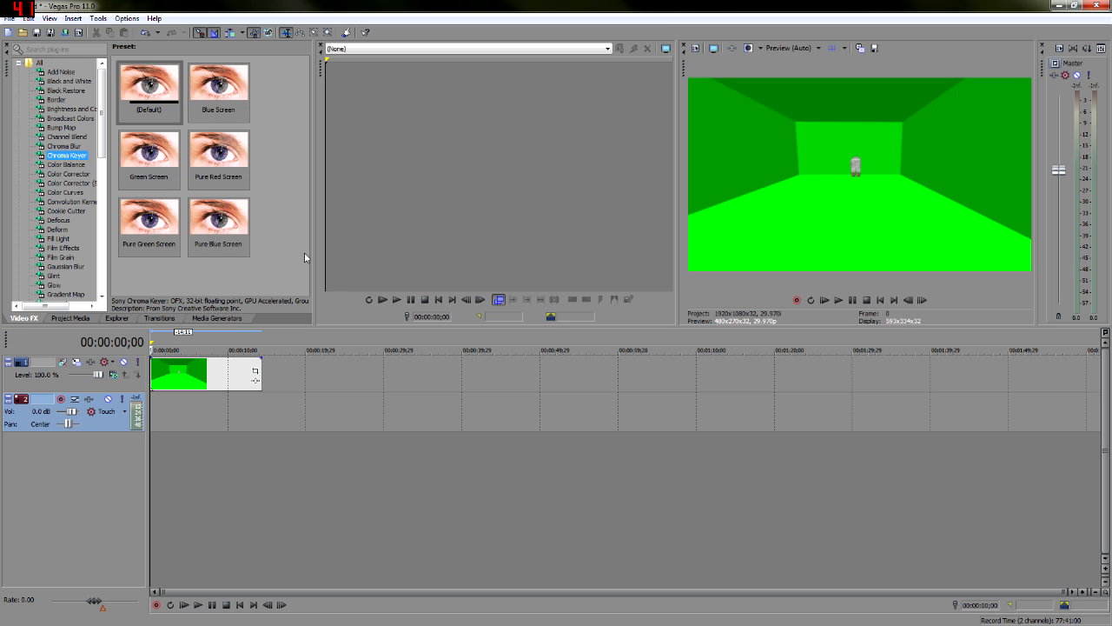
mouse_move(149, 222)
drag(165, 224, 190, 375)
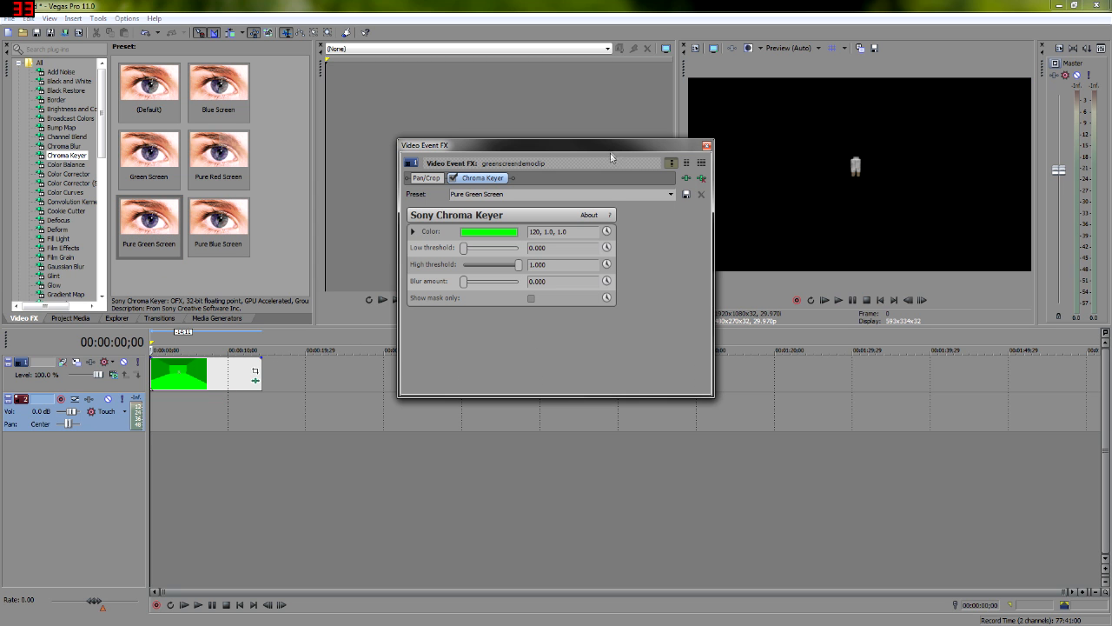
drag(610, 157, 505, 130)
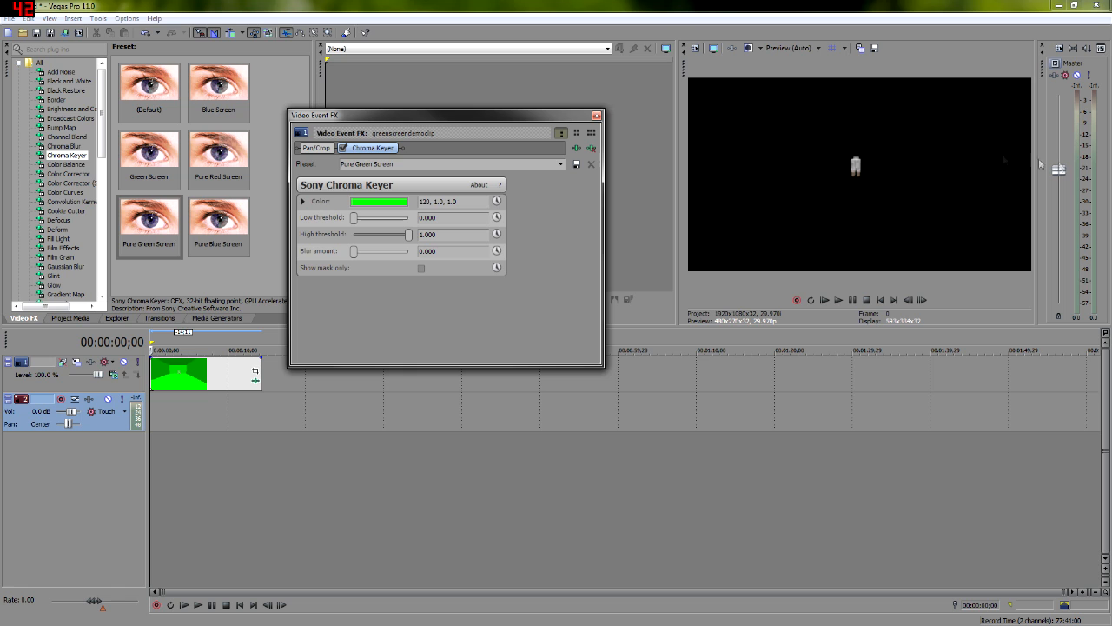
click(379, 208)
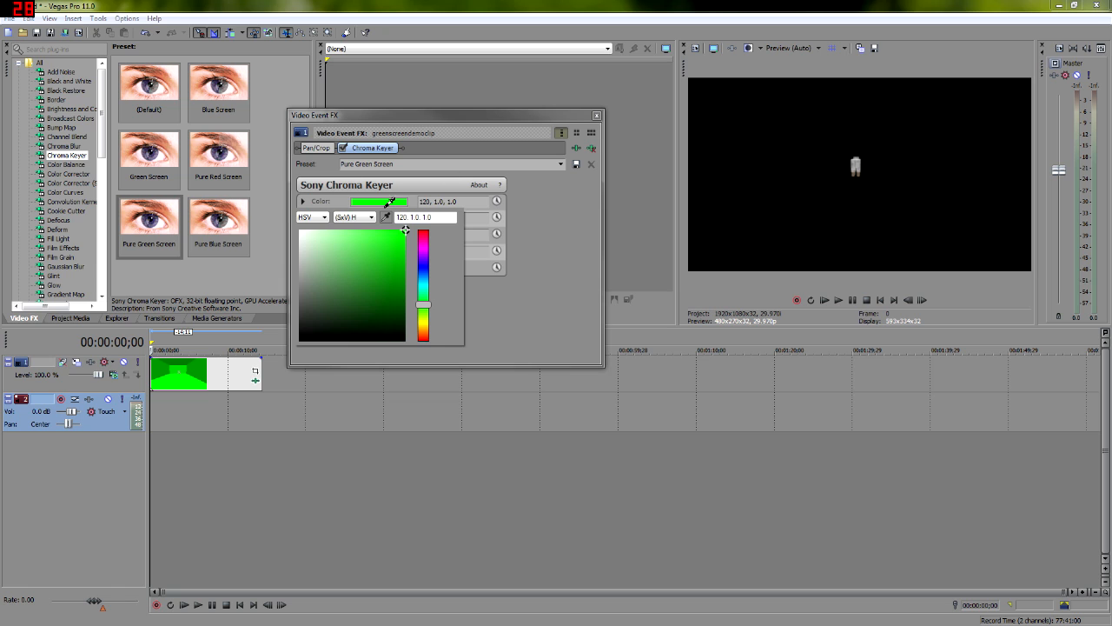
click(390, 205)
click(313, 217)
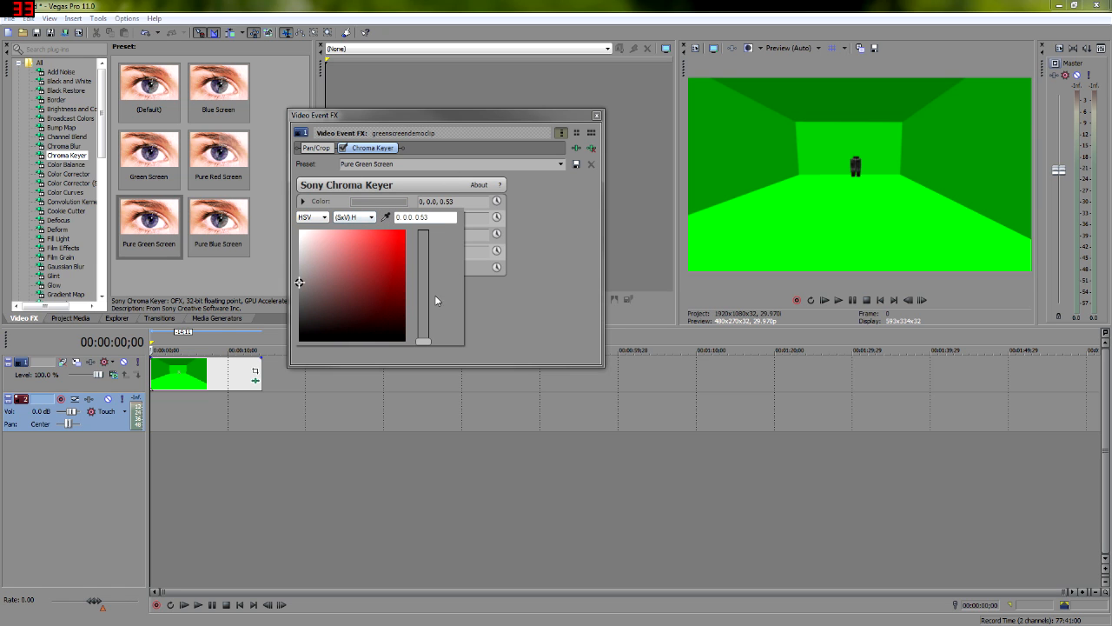
drag(427, 340, 431, 309)
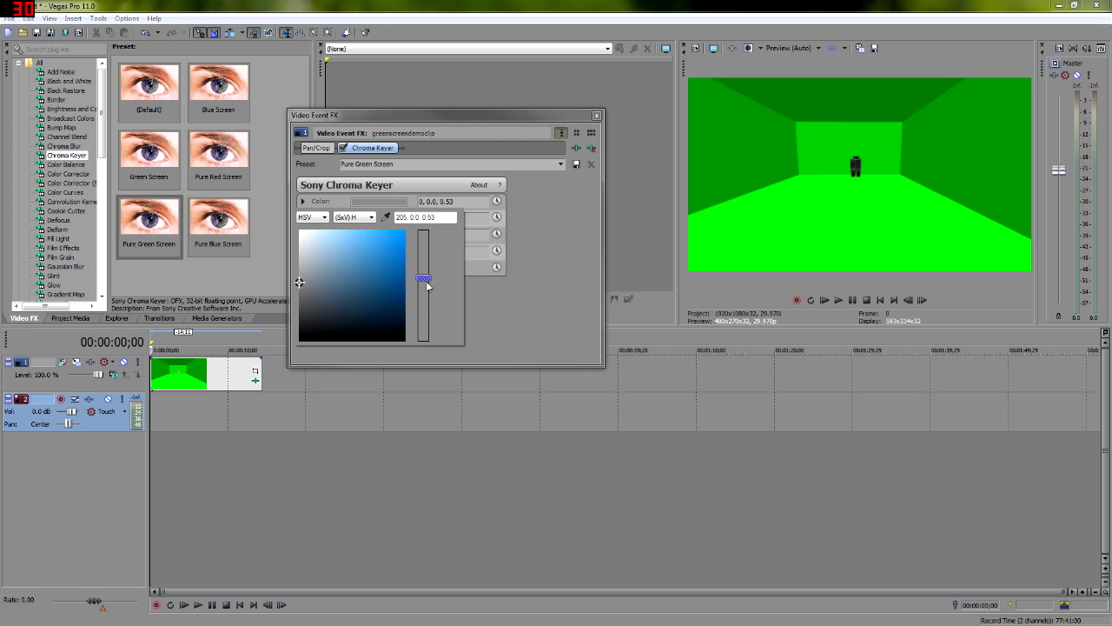
click(565, 276)
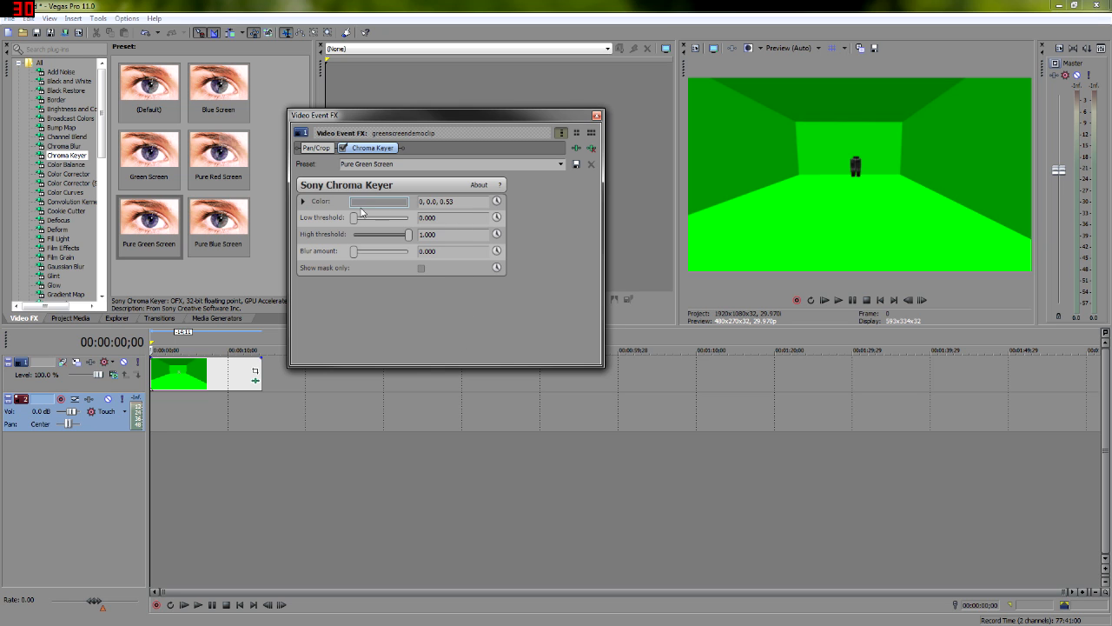
click(356, 202)
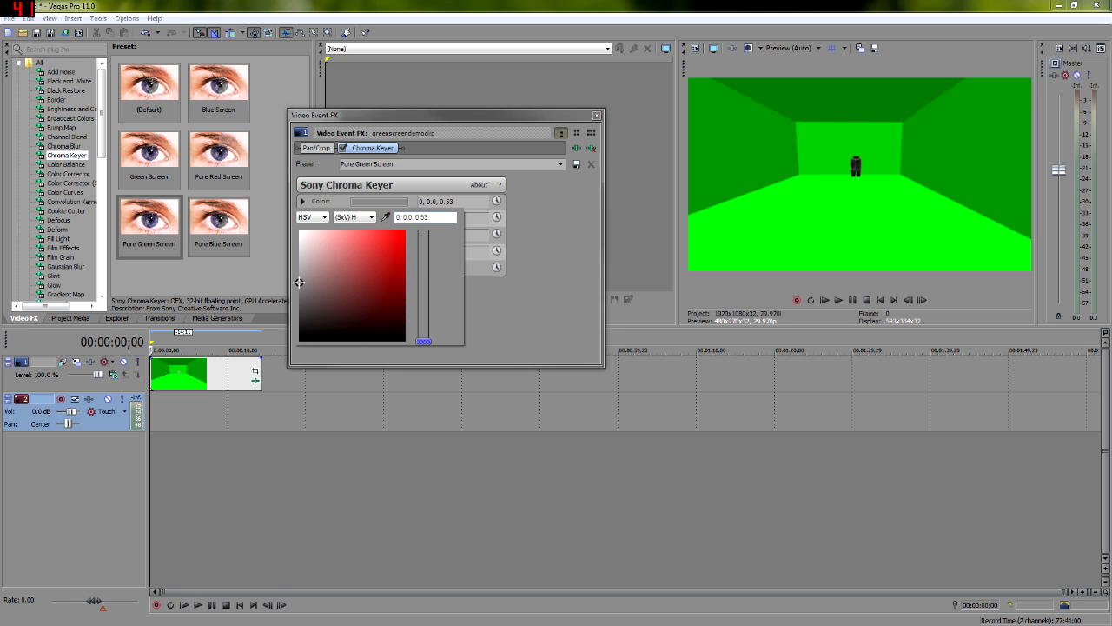
click(392, 213)
click(970, 132)
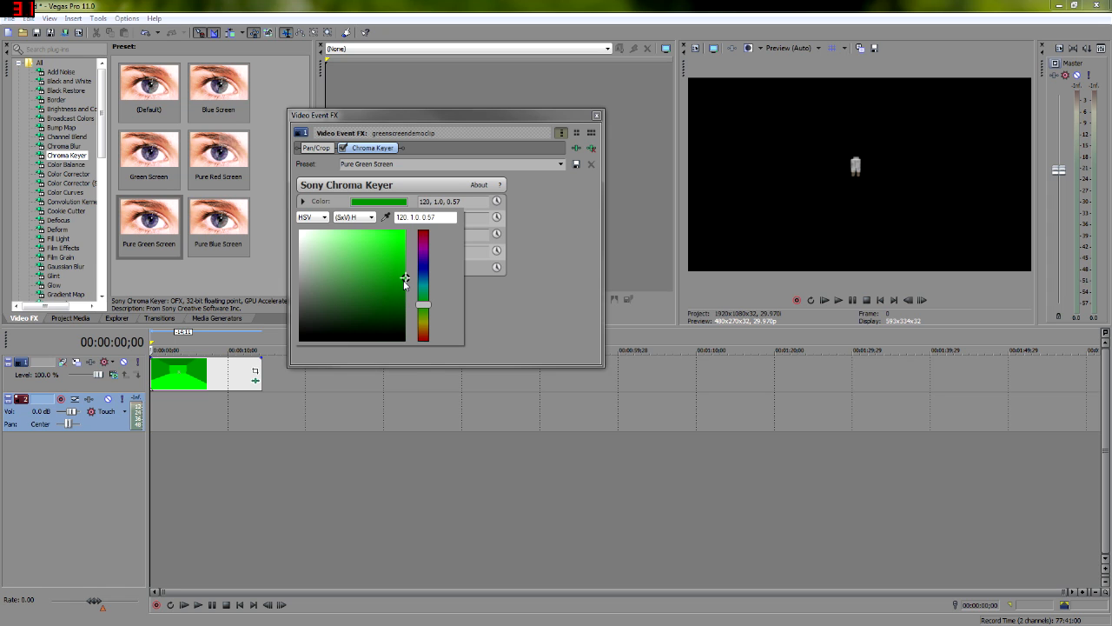
drag(405, 279, 405, 230)
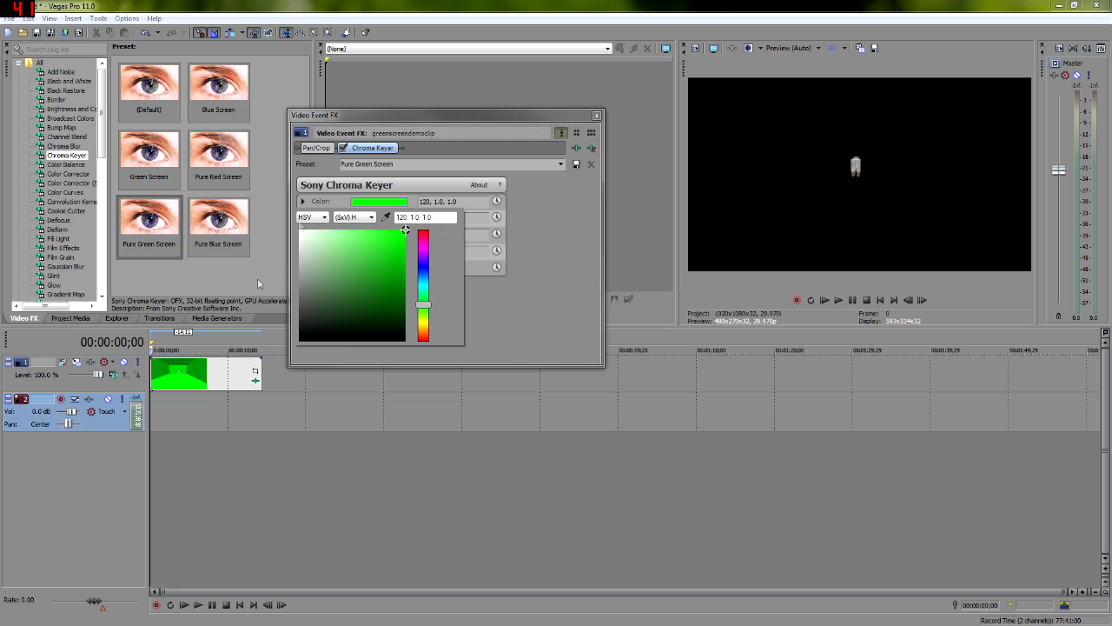
click(545, 304)
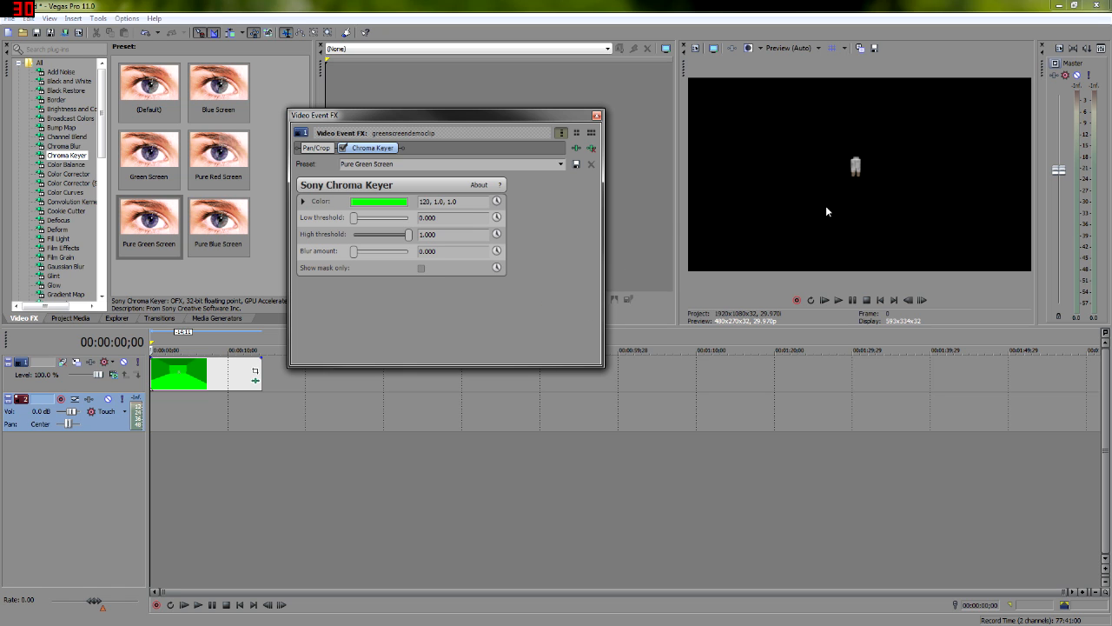
Show the mask only and settle the Low threshold around 0.516 so the background keys out.
click(421, 267)
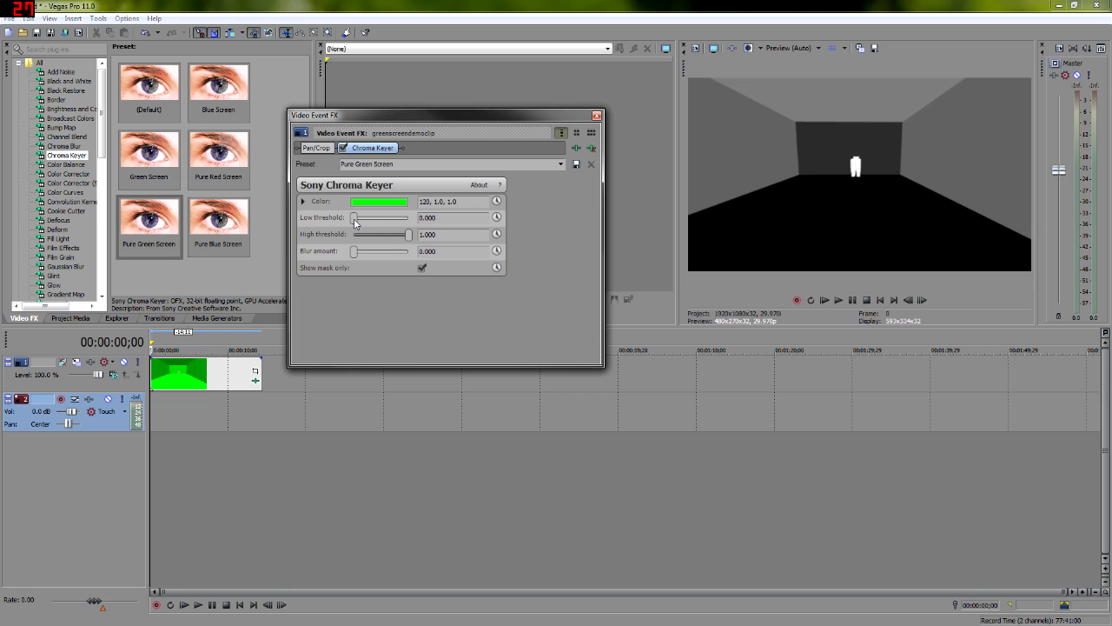
mouse_move(355, 220)
mouse_down()
mouse_move(390, 229)
mouse_move(376, 246)
mouse_move(326, 250)
mouse_up()
drag(354, 221, 368, 222)
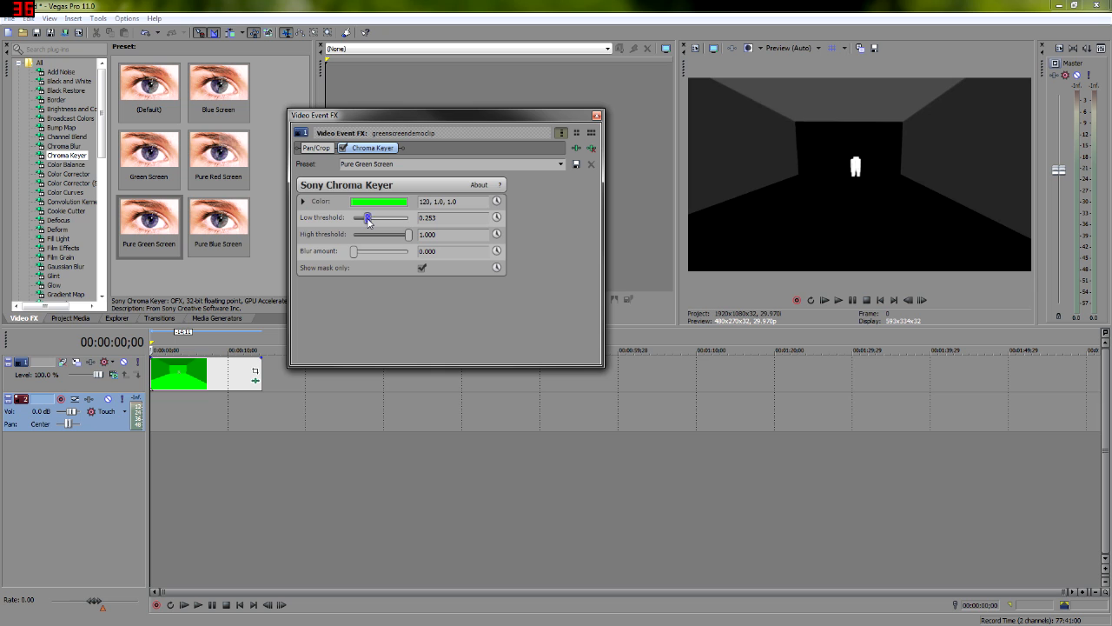
mouse_move(368, 222)
mouse_down()
mouse_move(344, 224)
mouse_move(475, 205)
mouse_up()
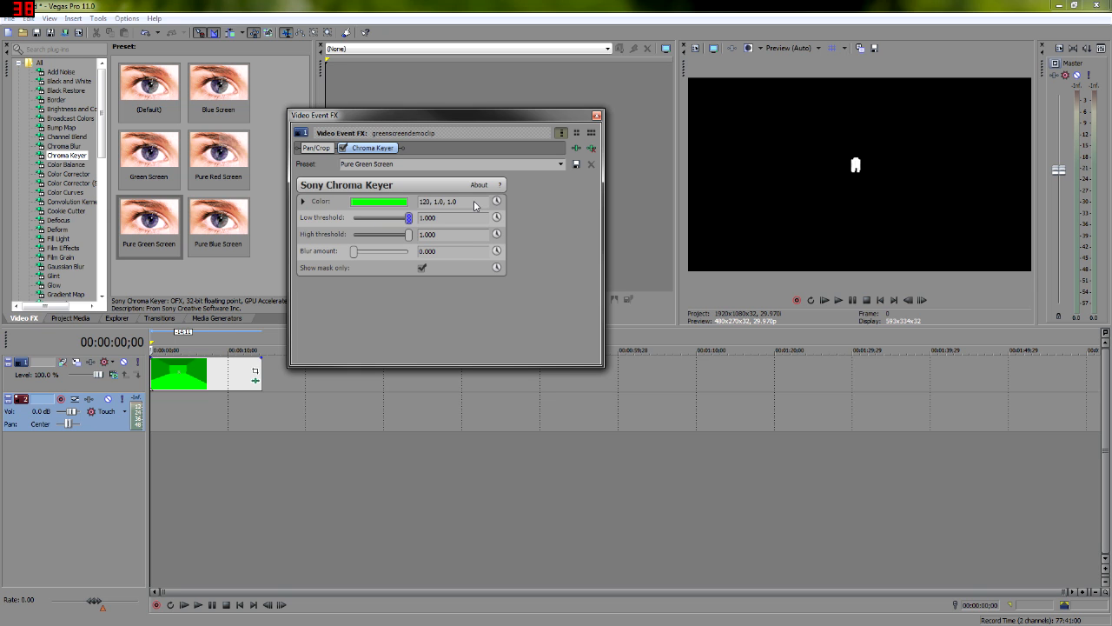
mouse_move(409, 218)
mouse_down()
mouse_move(367, 249)
mouse_move(381, 259)
mouse_move(411, 238)
mouse_move(354, 237)
mouse_move(599, 253)
mouse_up()
Try blur on the key, leave it at zero, and close the Video Event FX settings.
mouse_move(353, 251)
mouse_down()
mouse_move(487, 271)
mouse_move(350, 276)
mouse_up()
click(597, 117)
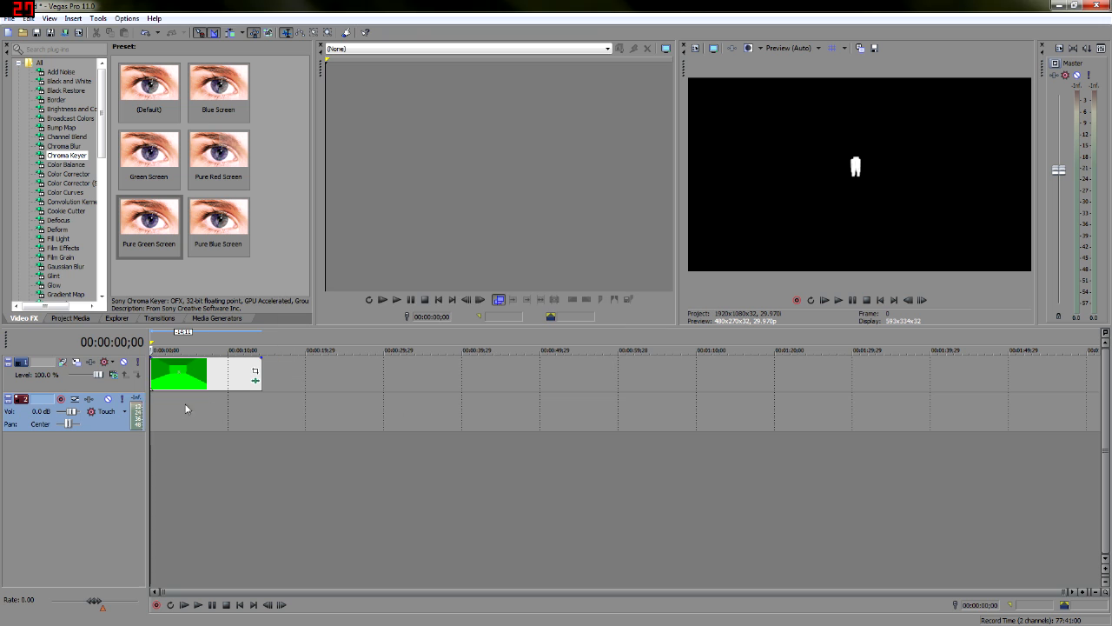
Reopen the clip's Video Event FX while previewing and set the Low threshold to 0.474.
key(space)
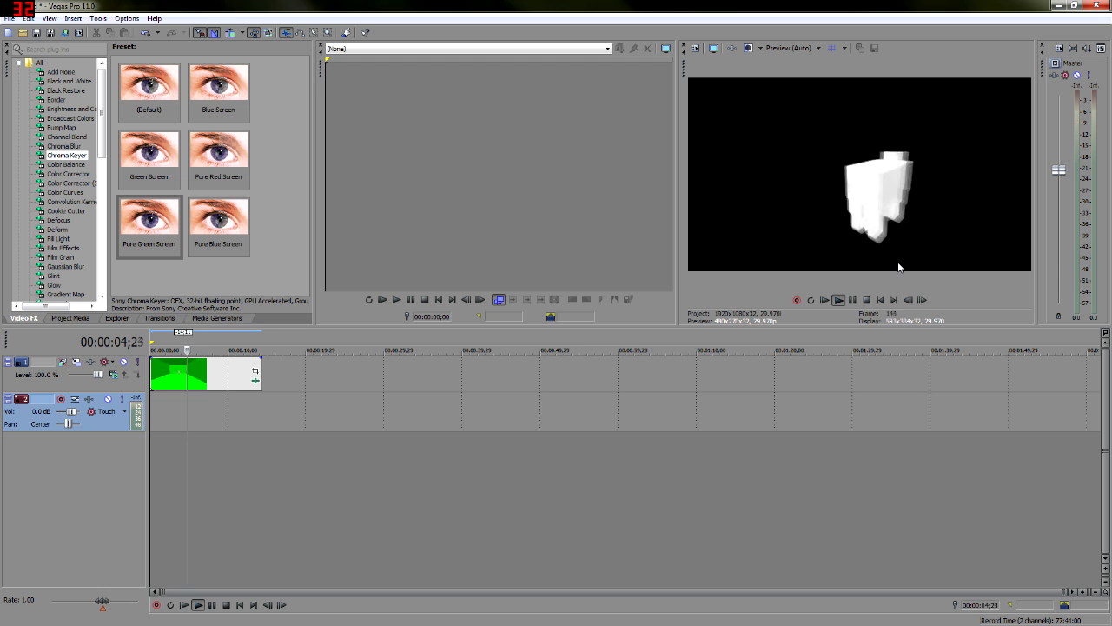
right_click(213, 372)
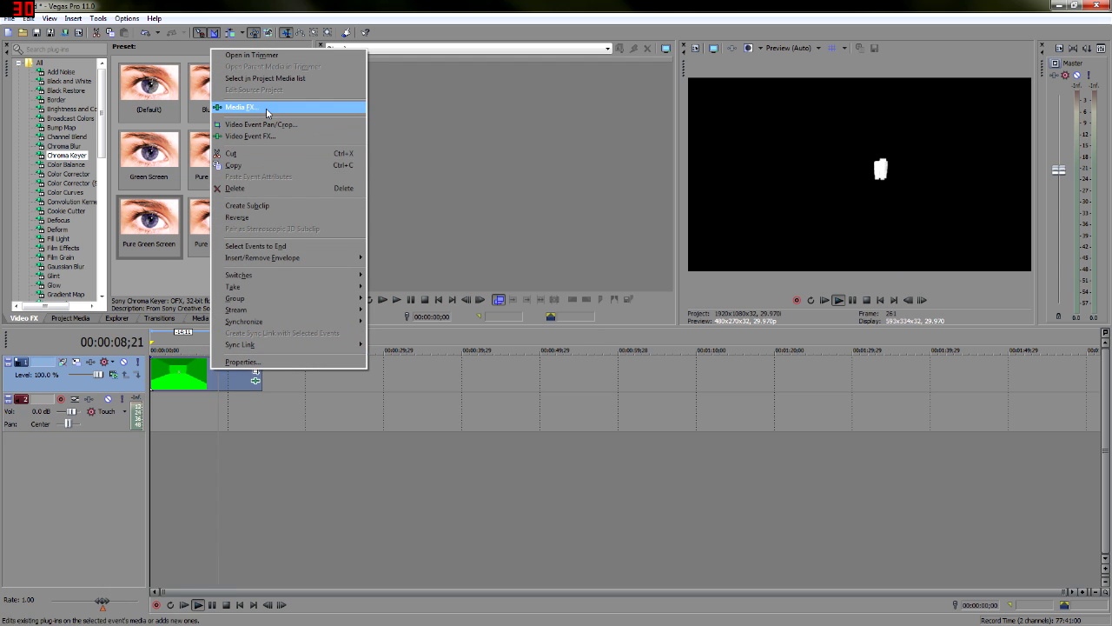
click(255, 136)
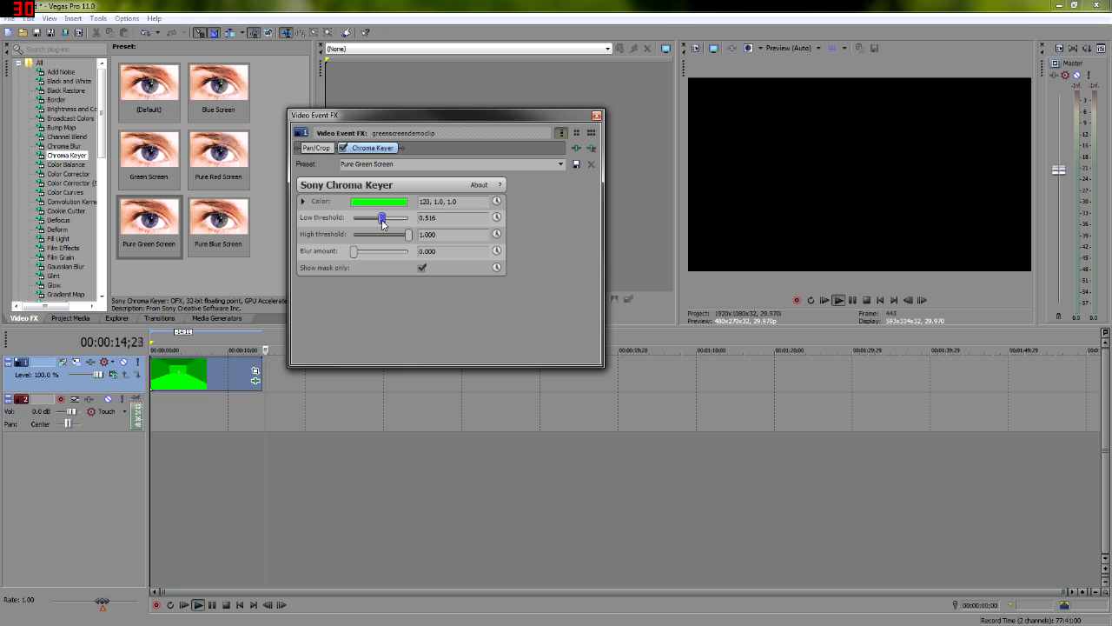
drag(383, 221, 376, 236)
key(space)
click(191, 436)
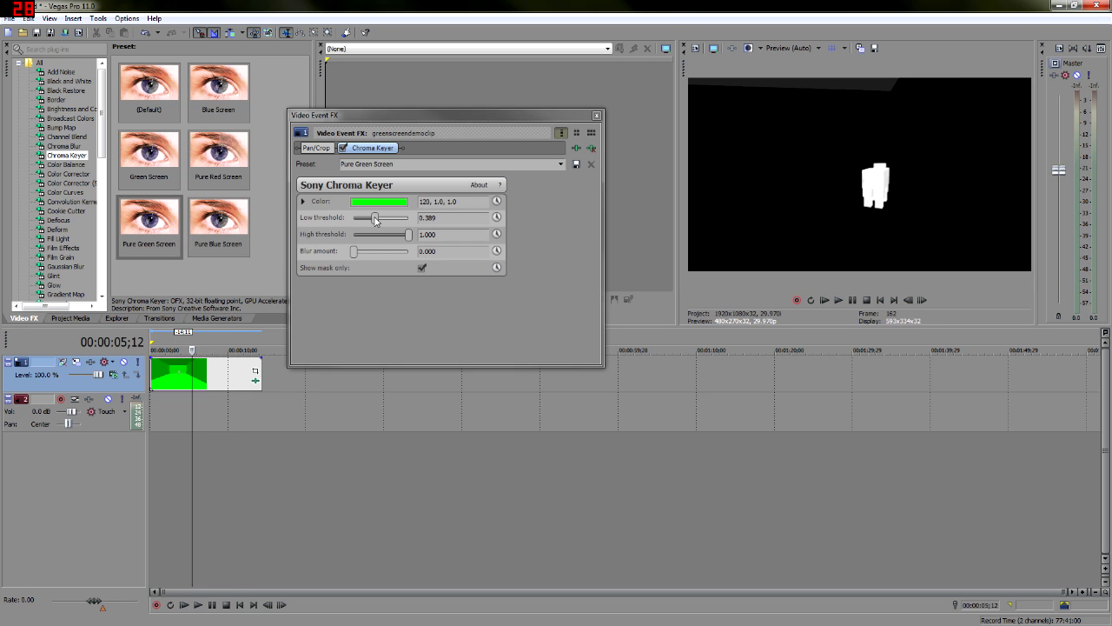
drag(375, 219, 381, 224)
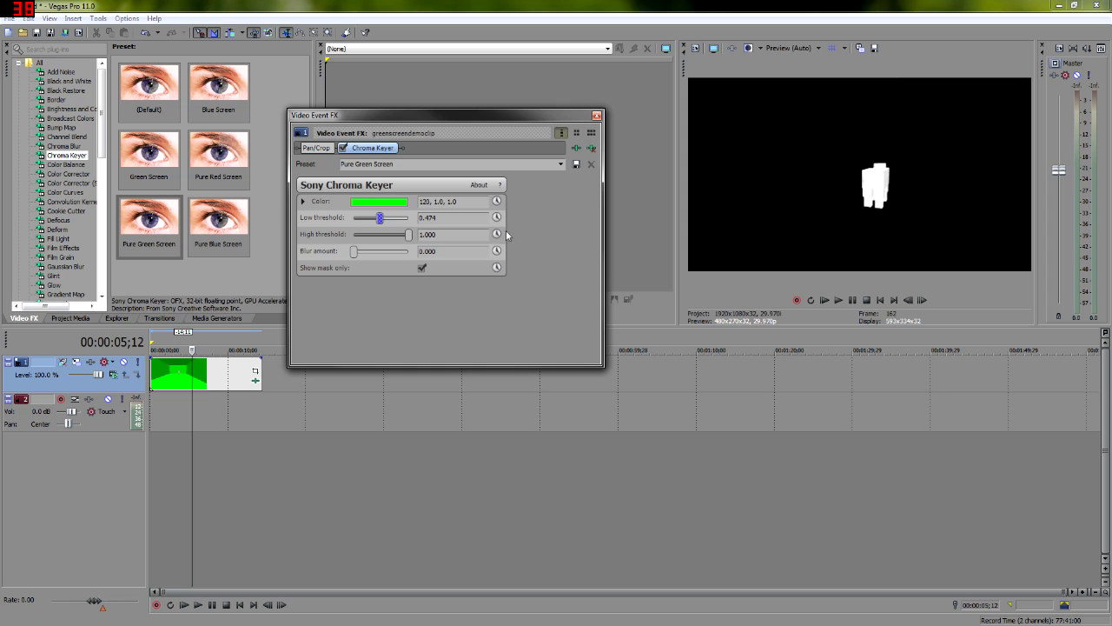
Turn off Show mask only to see the sheep in colour and close the settings.
click(422, 269)
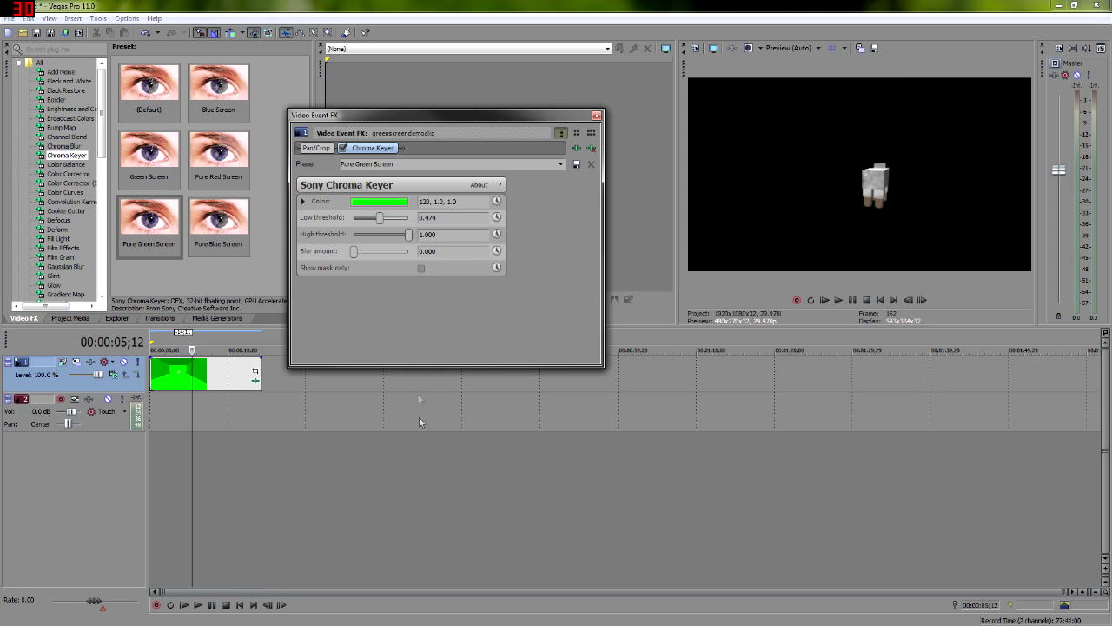
click(597, 118)
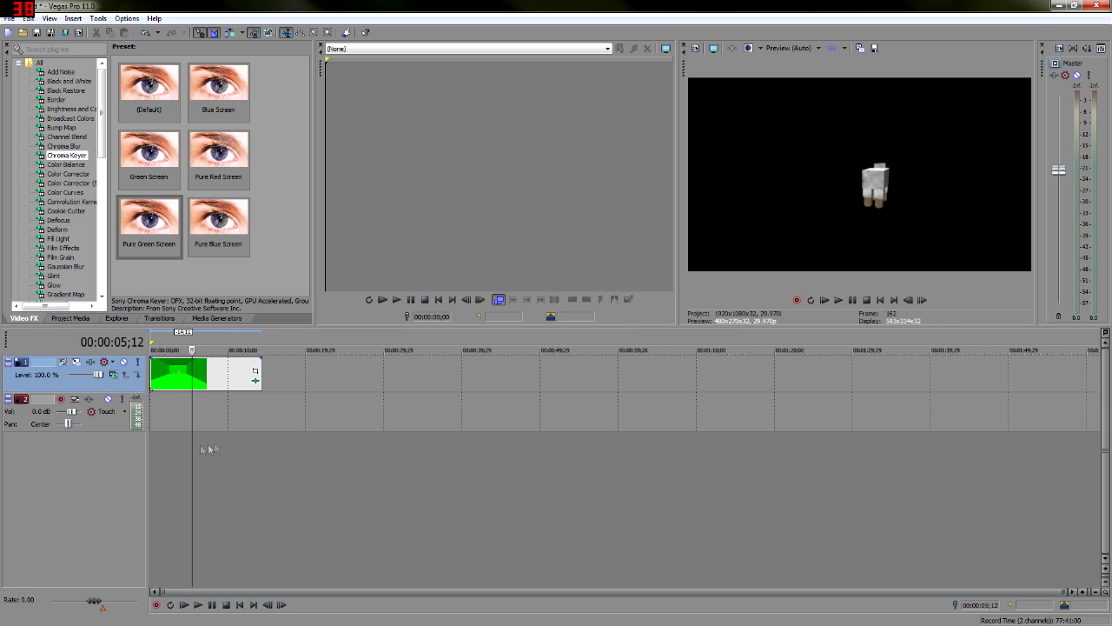
key(space)
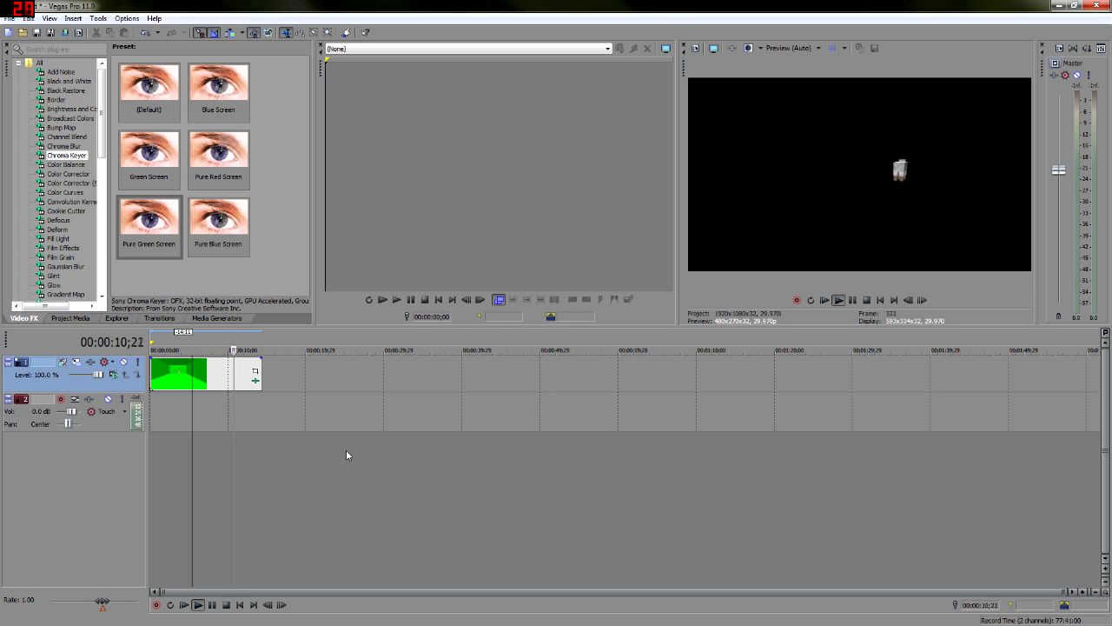
key(space)
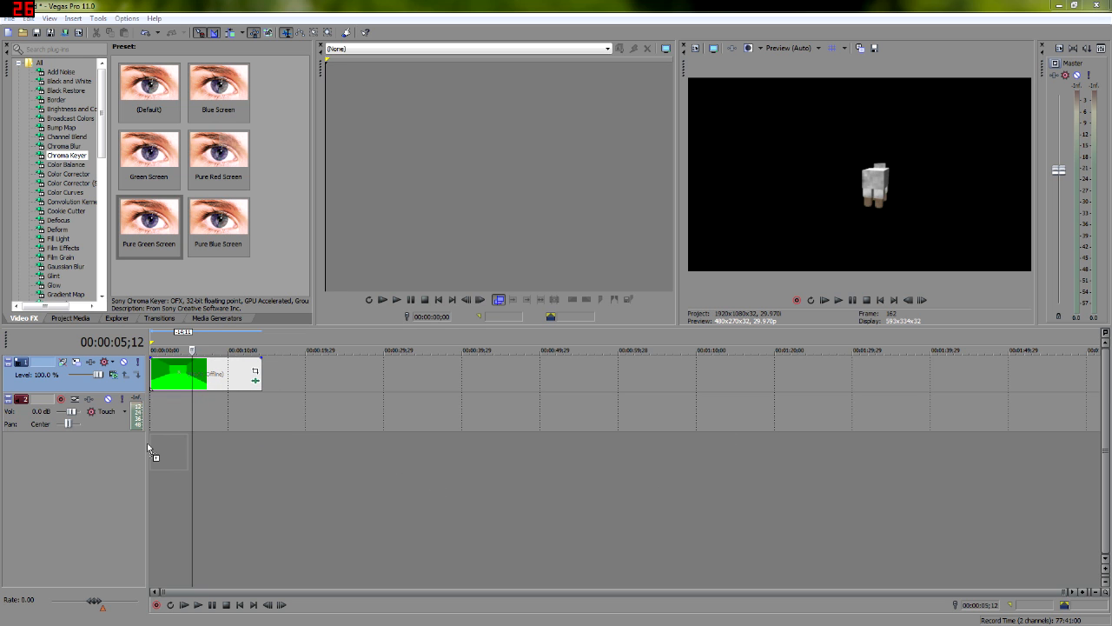
drag(163, 419, 150, 445)
Play the composite from the start to check the sheep over the explosion backdrop.
click(165, 483)
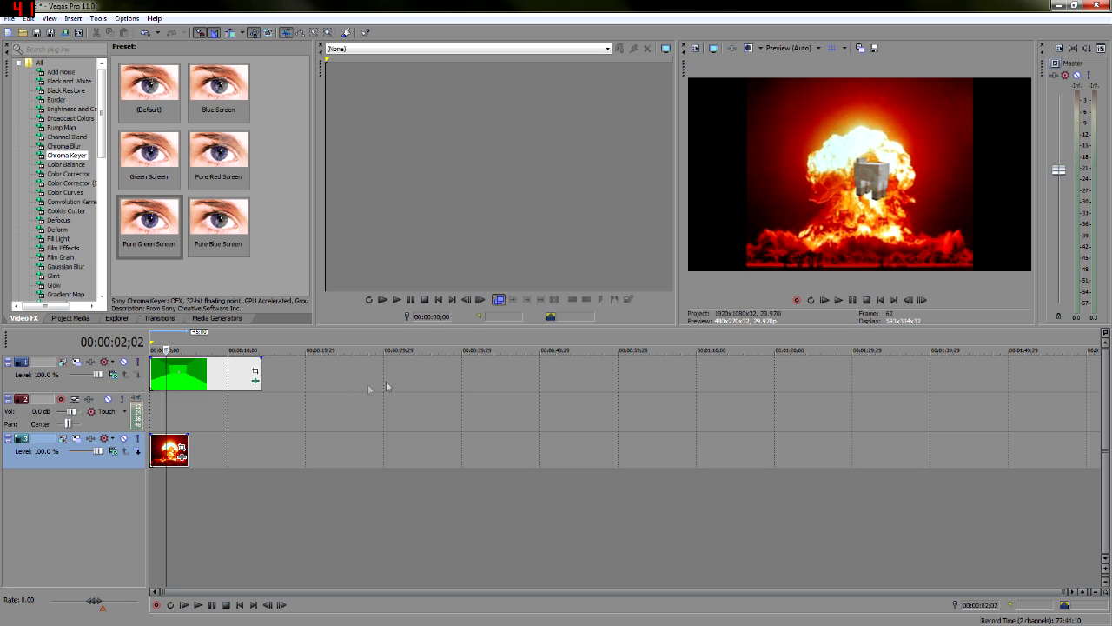
click(151, 501)
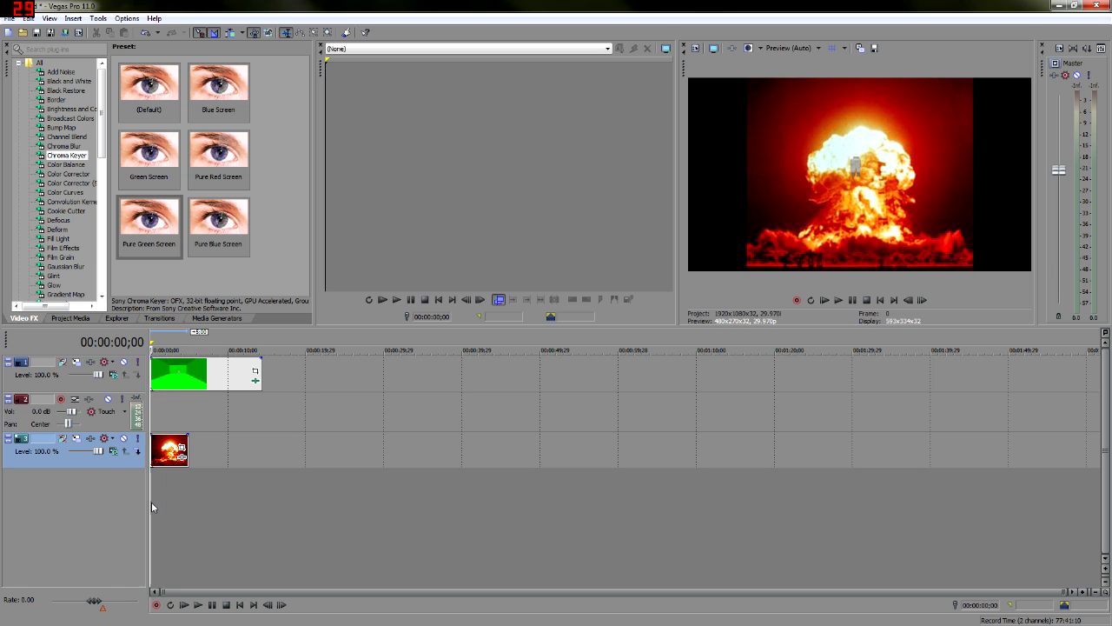
click(838, 299)
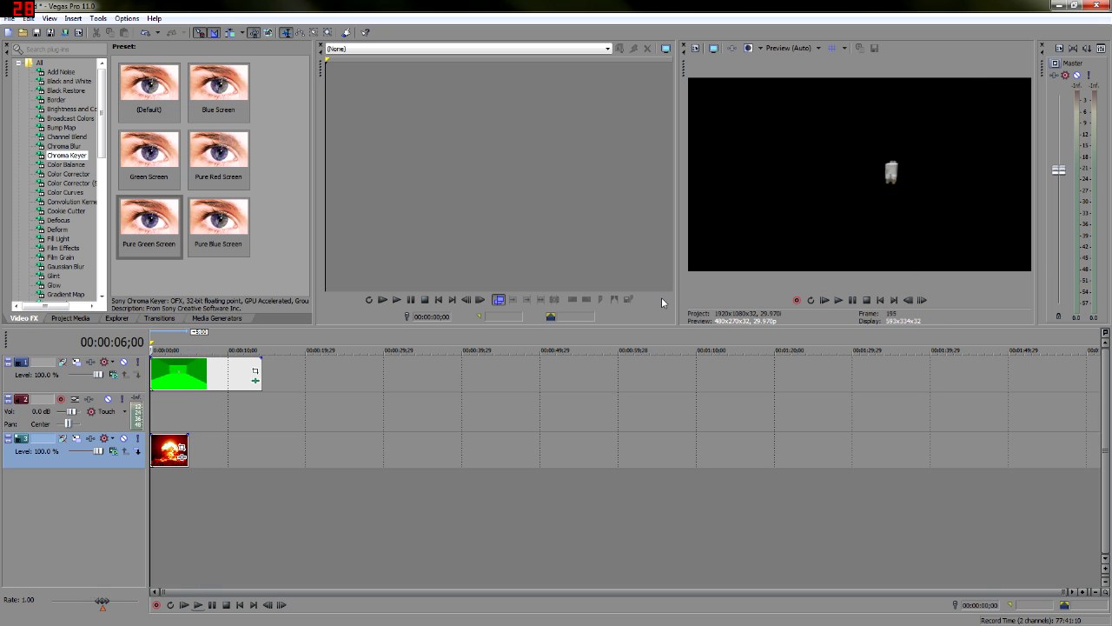
key(space)
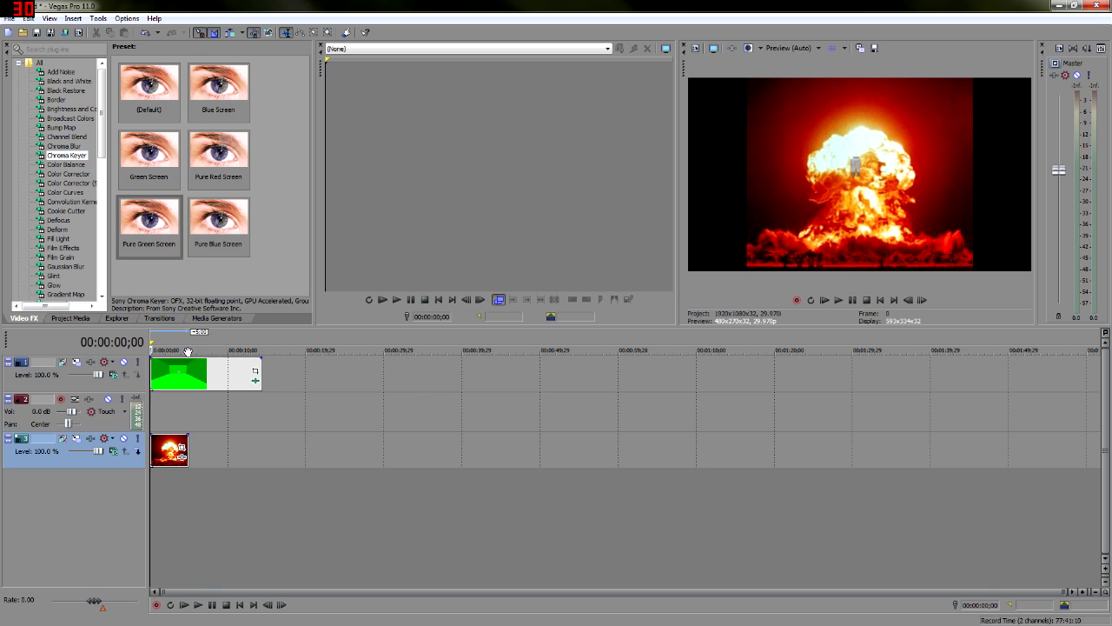
Reopen the green clip's Video Event FX, leave the keyer at 0.474, and close it.
right_click(196, 369)
click(209, 133)
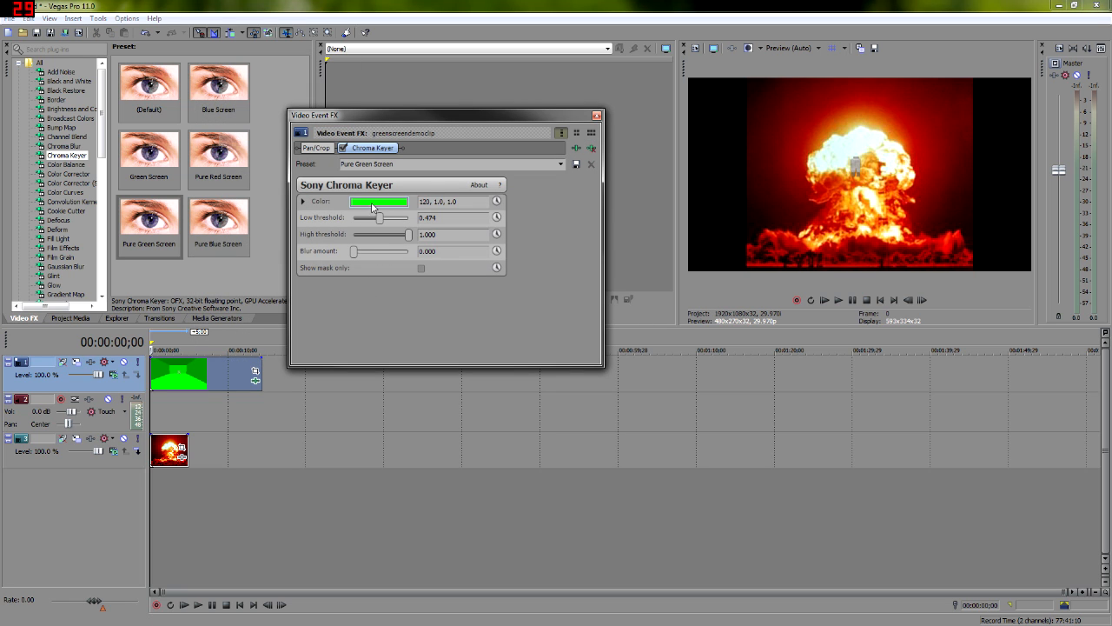
click(596, 116)
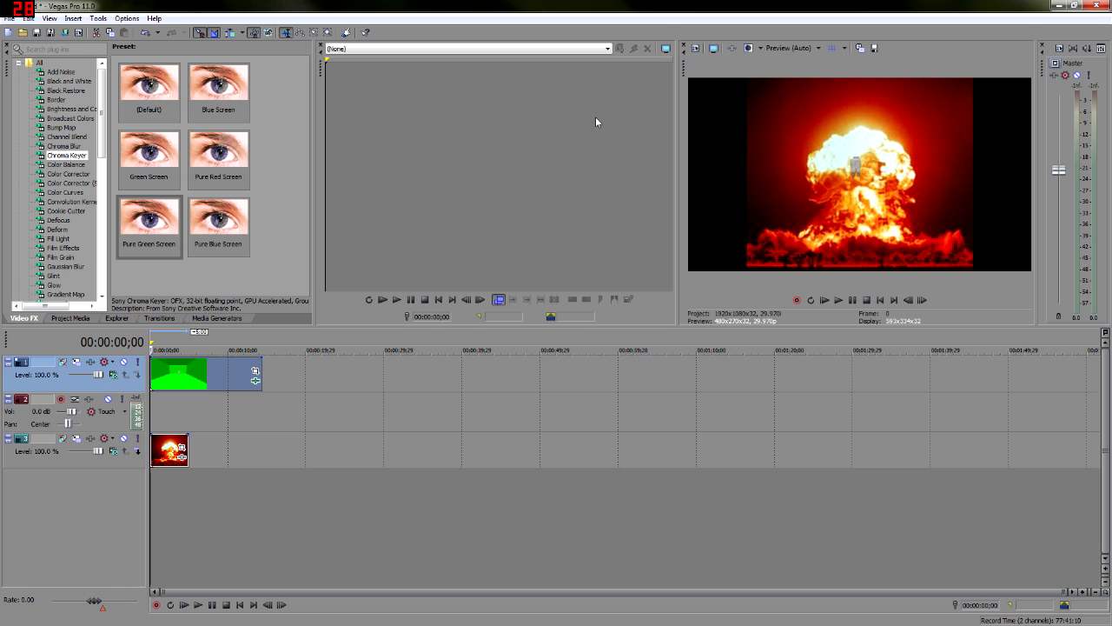